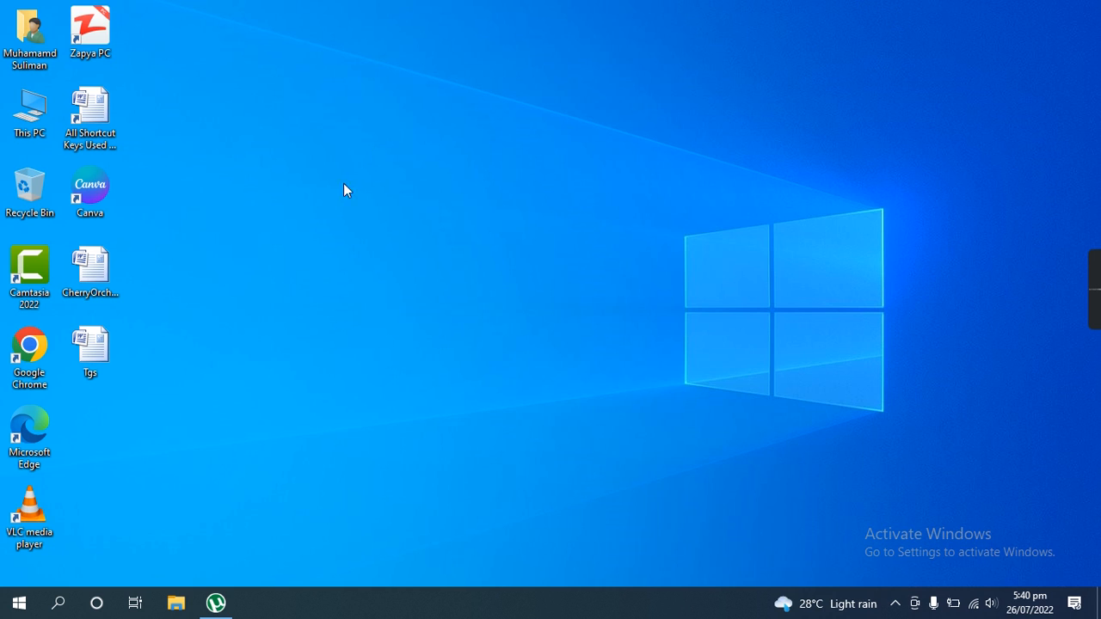
- Launch Microsoft Office Word 2007 with a blank document and display its page layout options
click(65, 600)
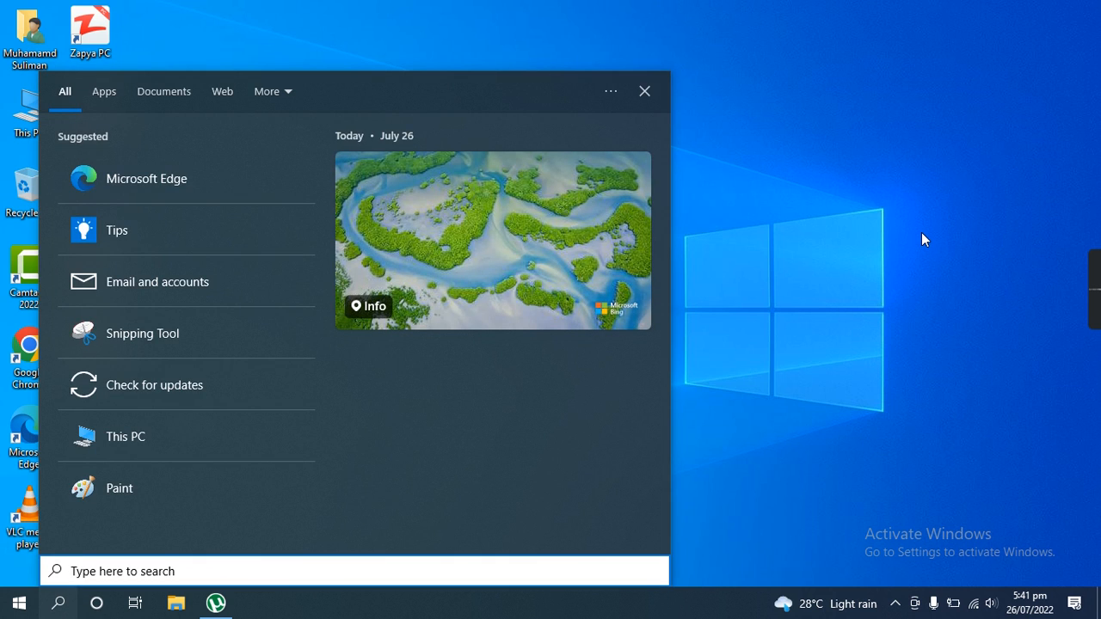
text(OFF)
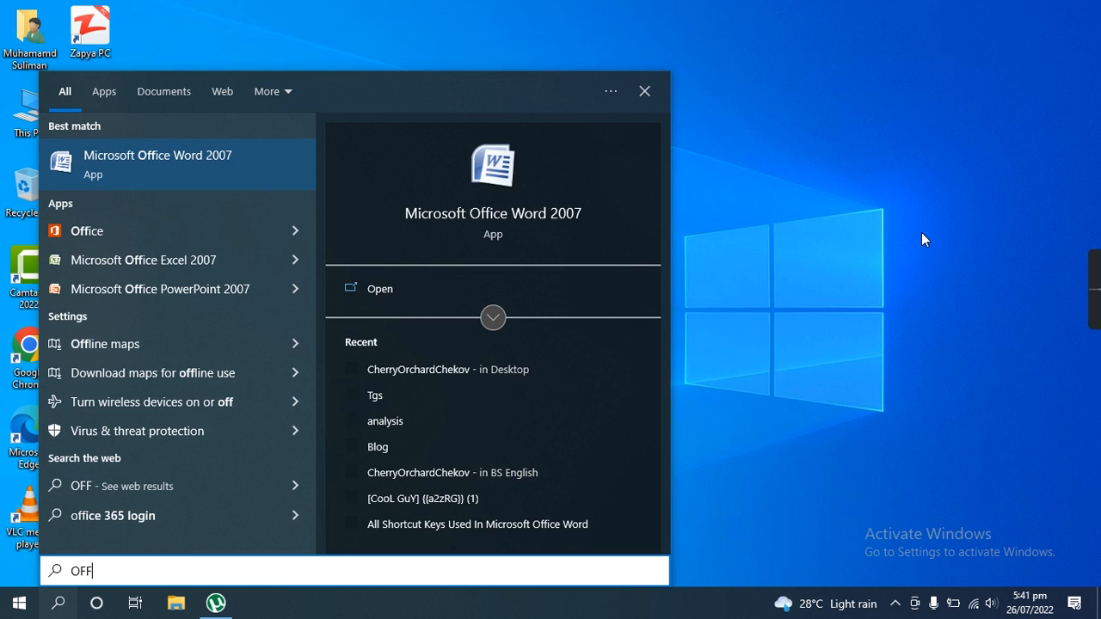
key(Return)
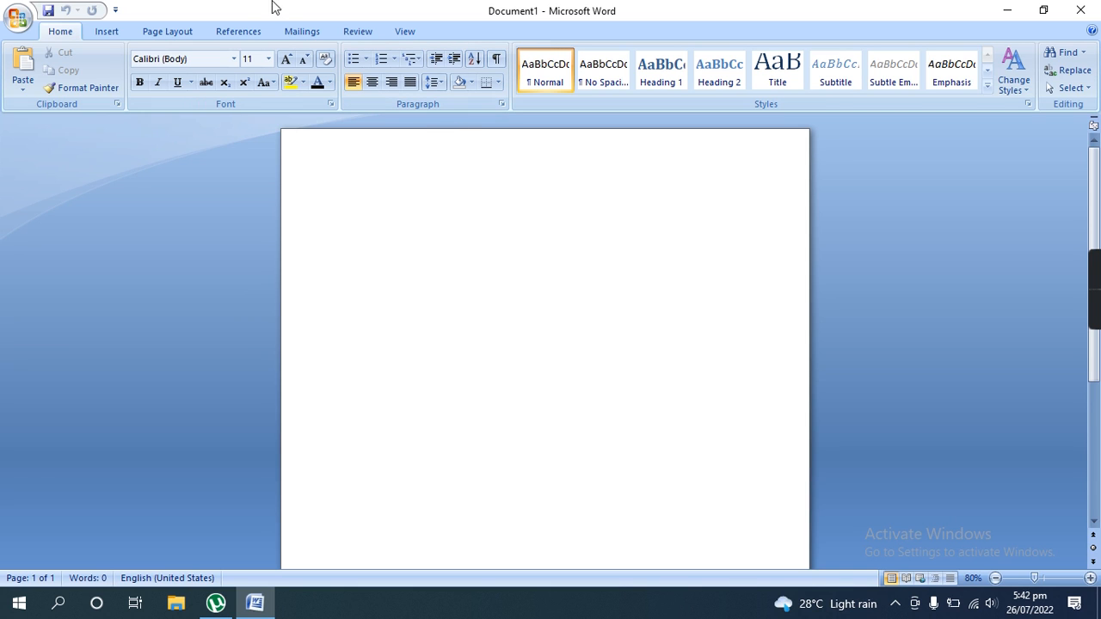
click(110, 32)
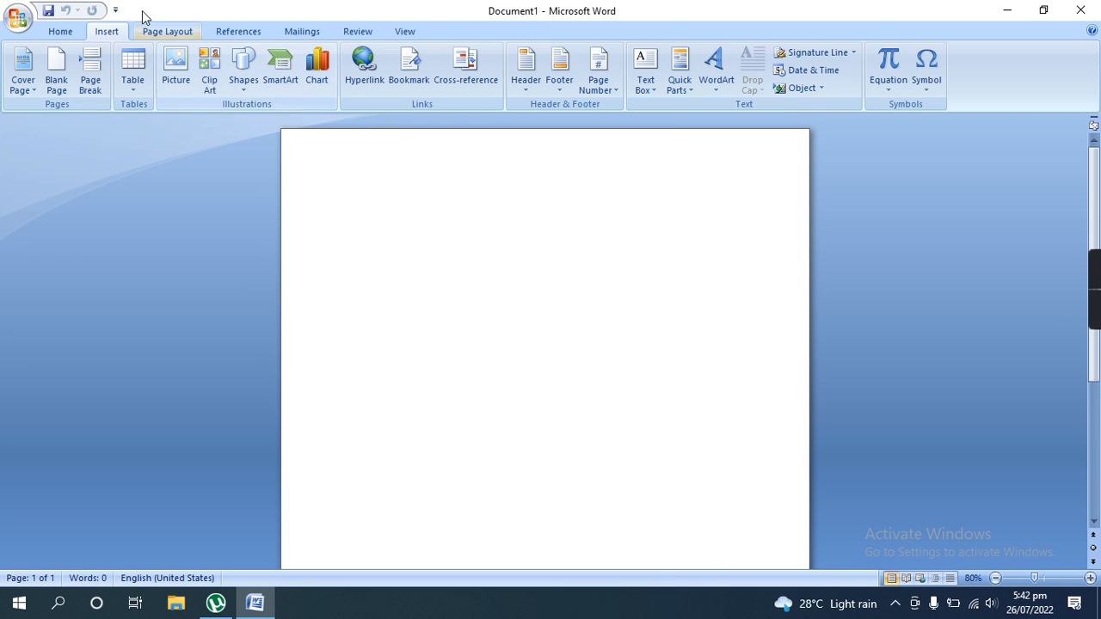
click(185, 36)
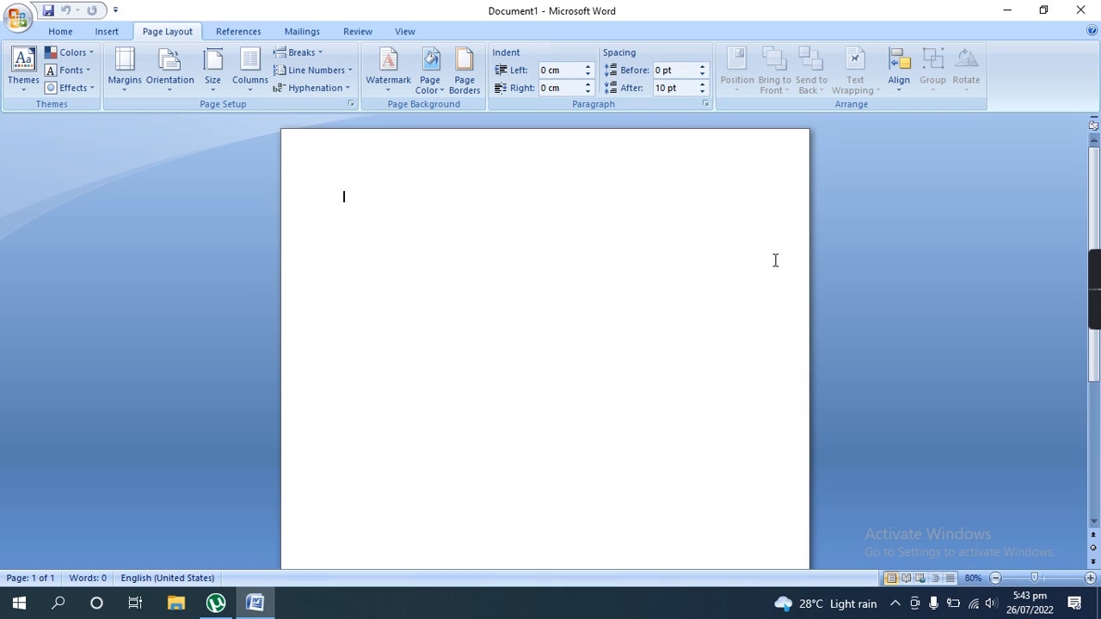
- Minimize the blank document and dismiss the µTorrent update prompt on the desktop
click(1007, 9)
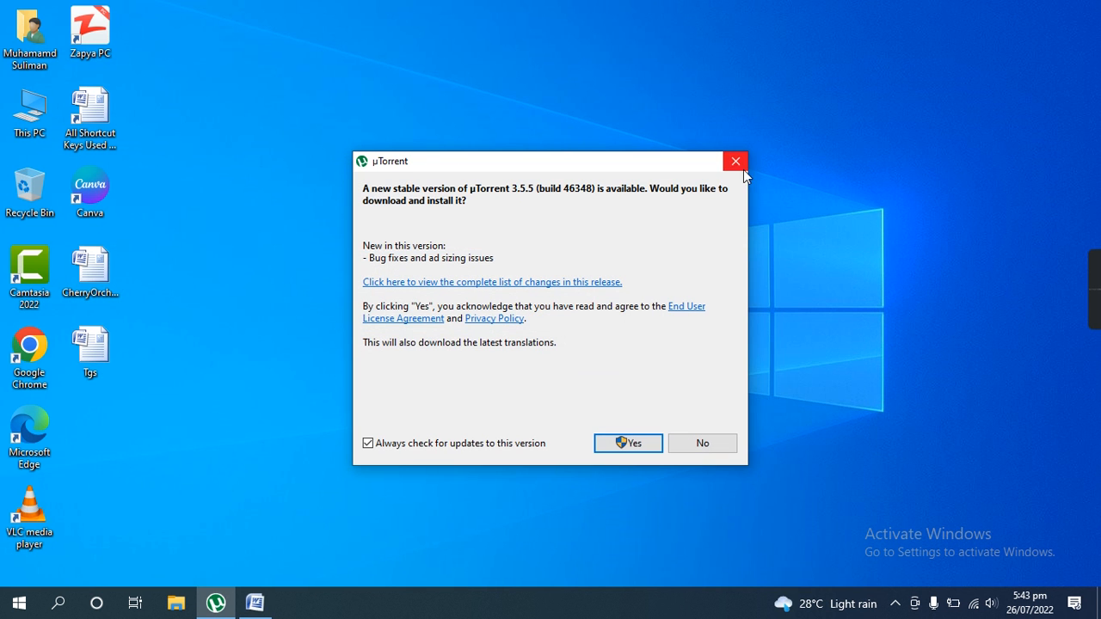
click(736, 161)
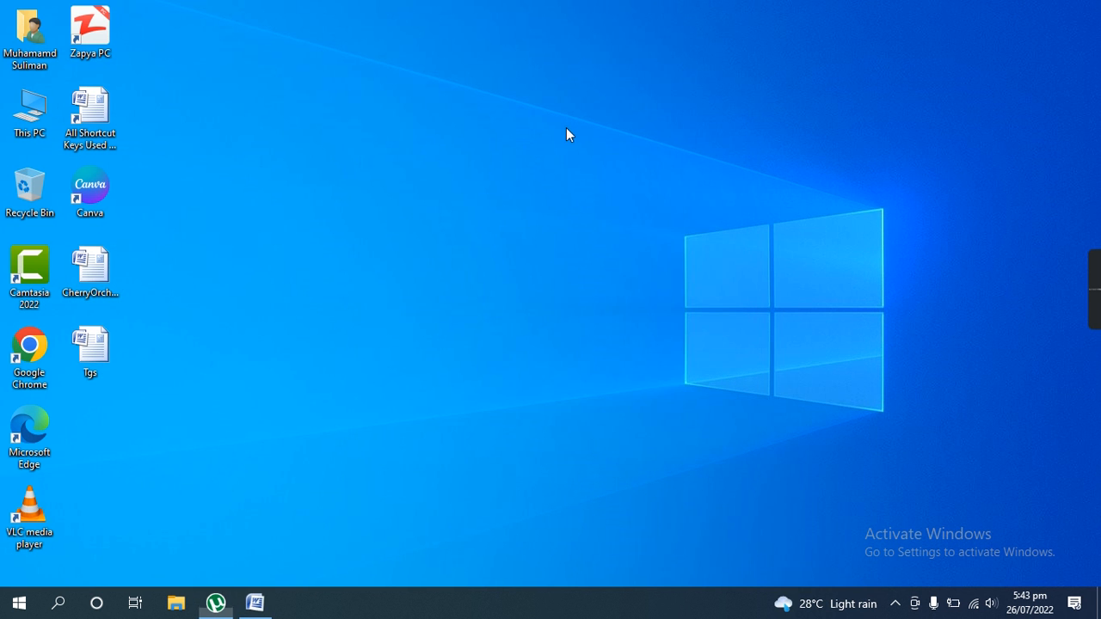
right_click(565, 126)
click(616, 173)
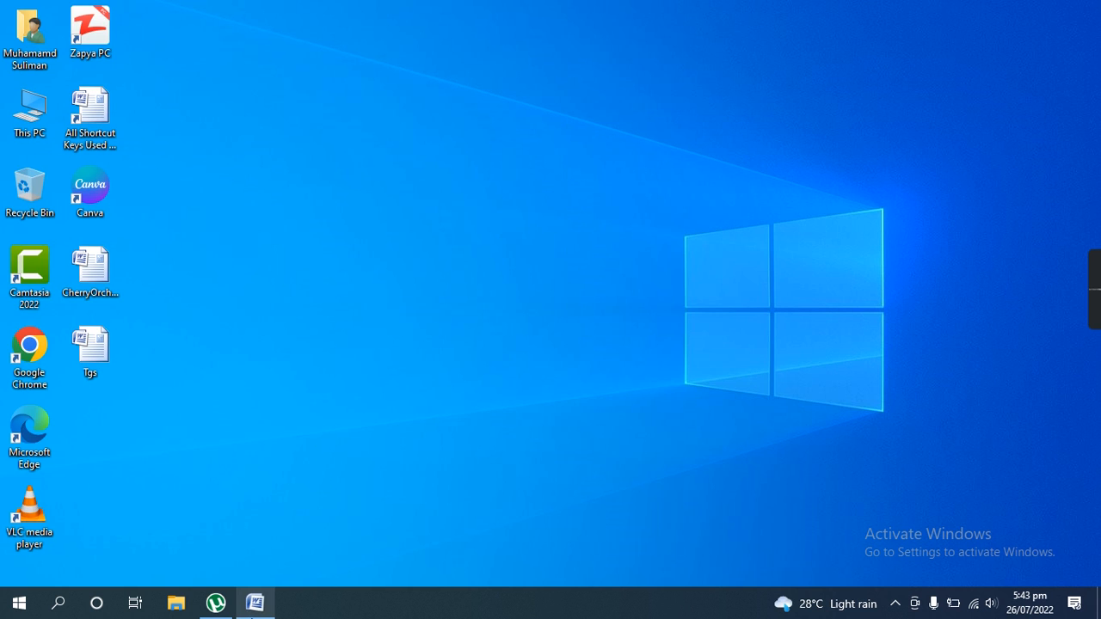
- Copy the first page's text from the CherryOrchardChekov document on the desktop and close Word
double_click(102, 272)
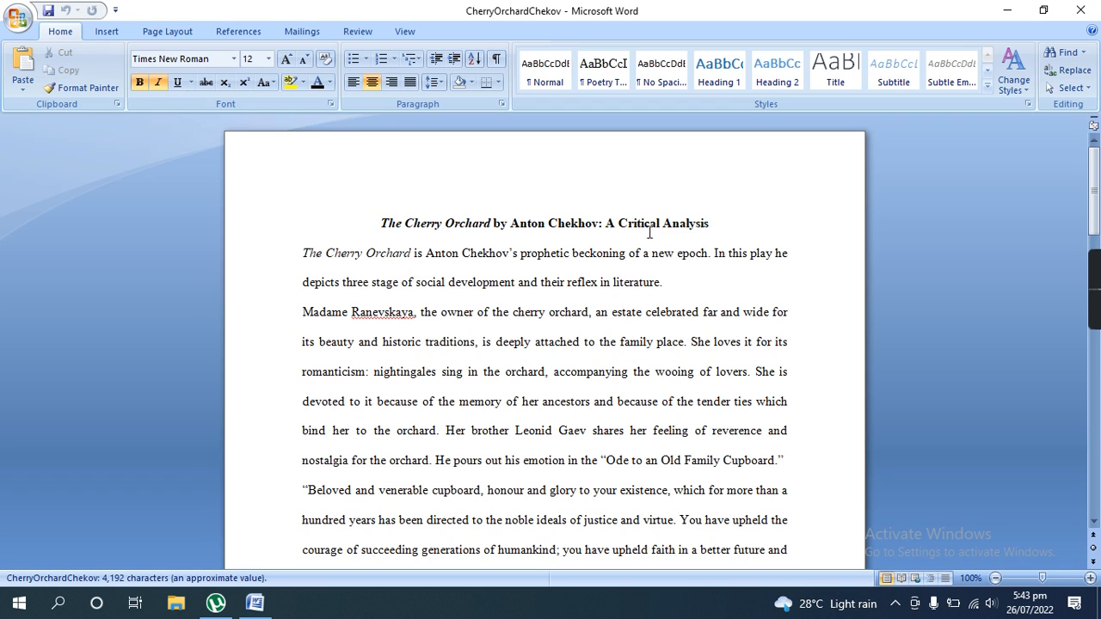
drag(381, 223, 637, 318)
key(ctrl+c)
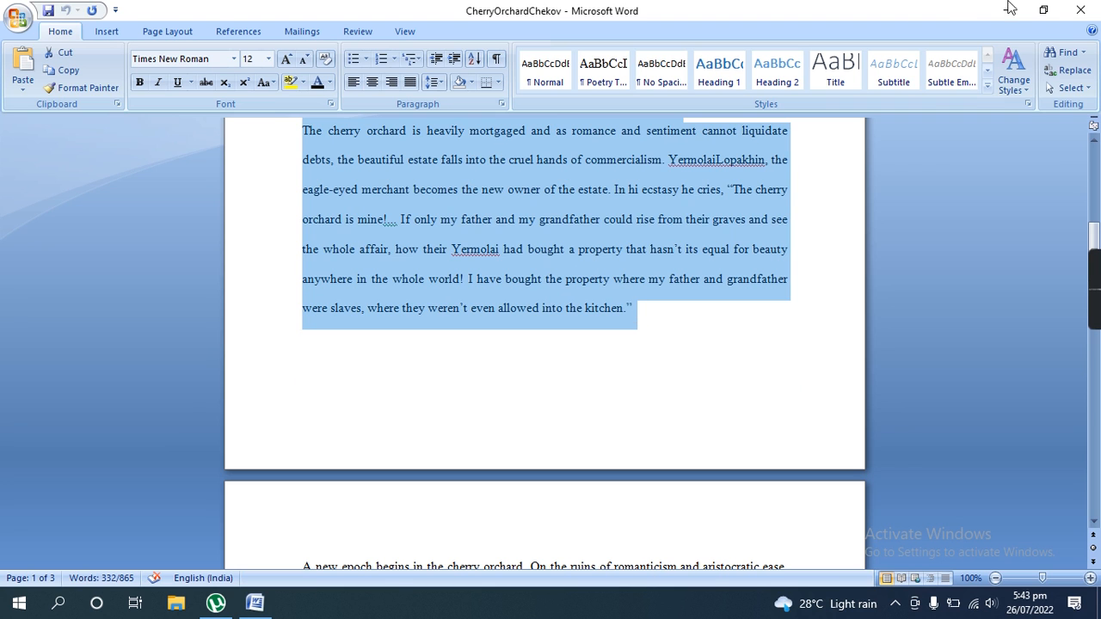
click(1096, 5)
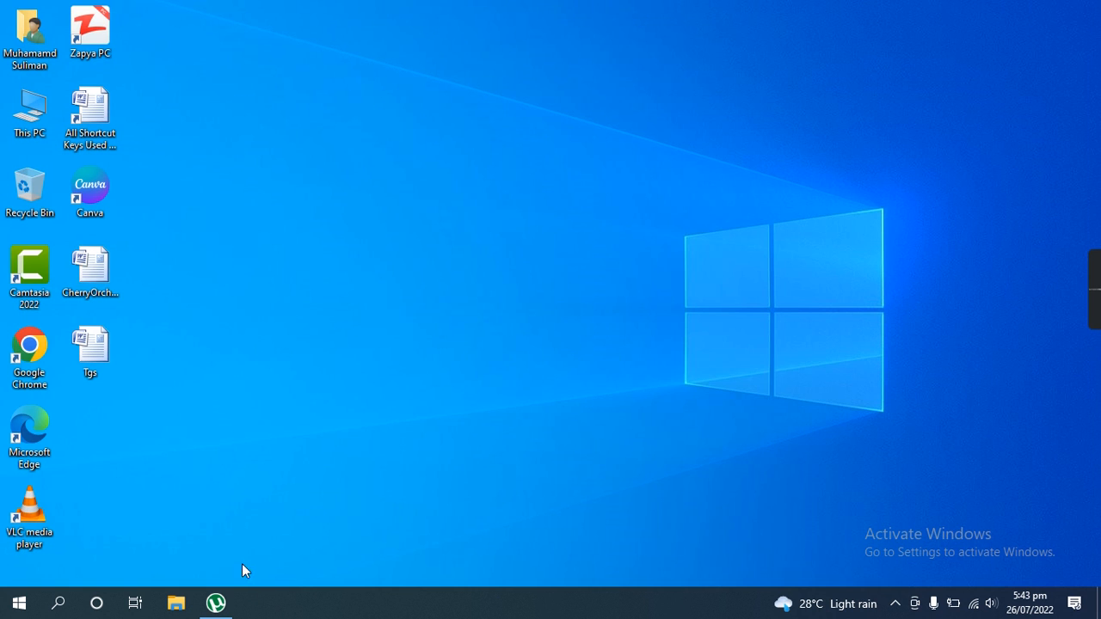
- Launch Word again with a new blank document and paste the copied Cherry Orchard text into it
click(57, 603)
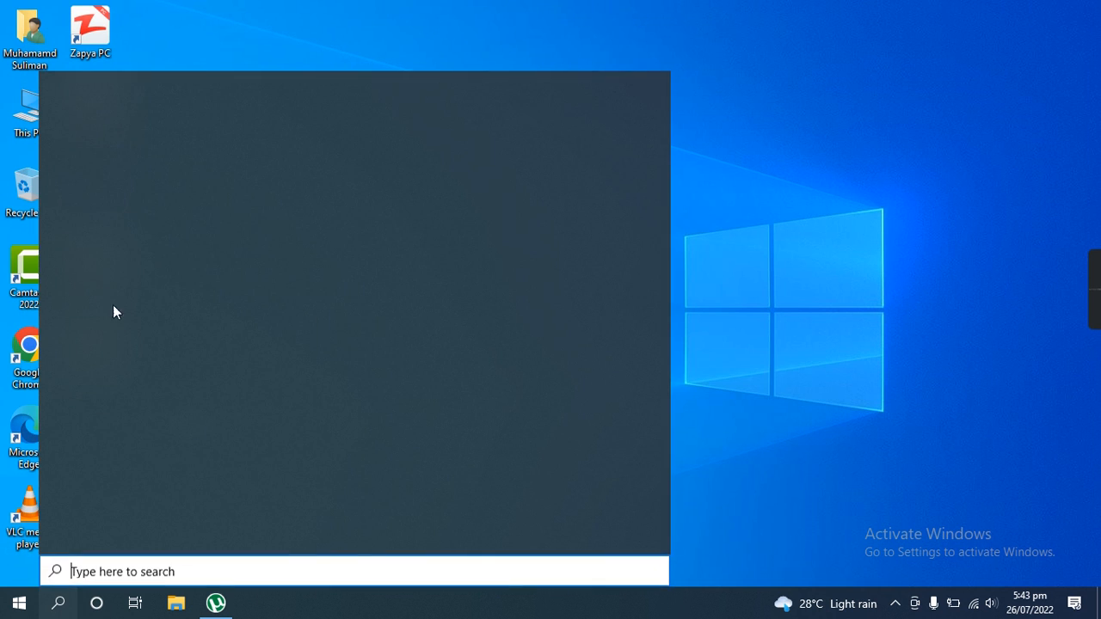
click(137, 178)
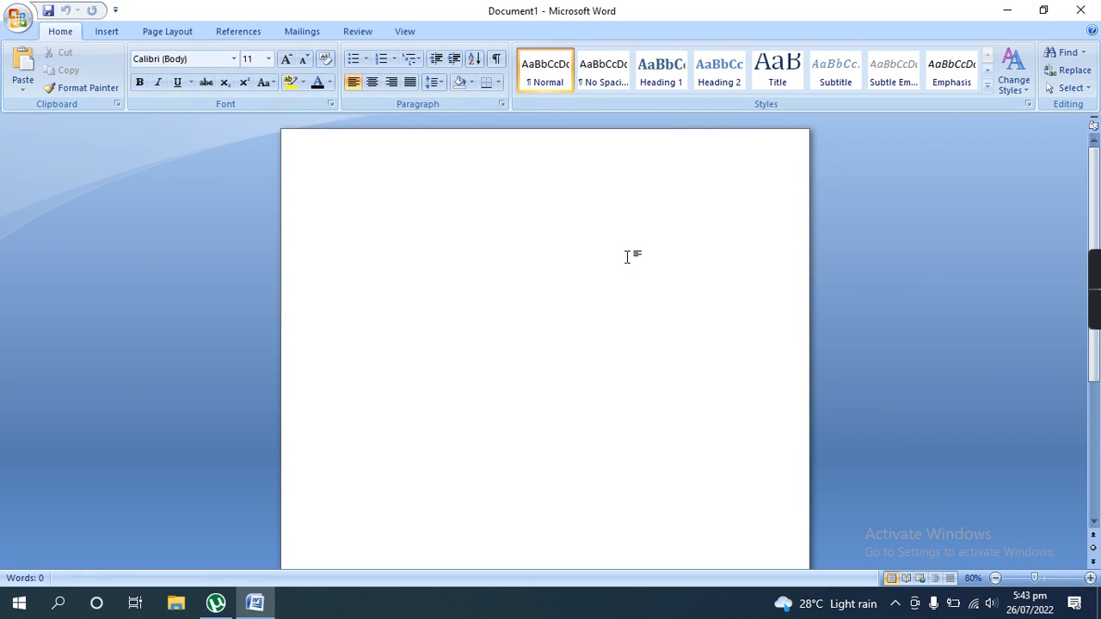
key(ctrl+v)
scroll(545, 396, up, 10)
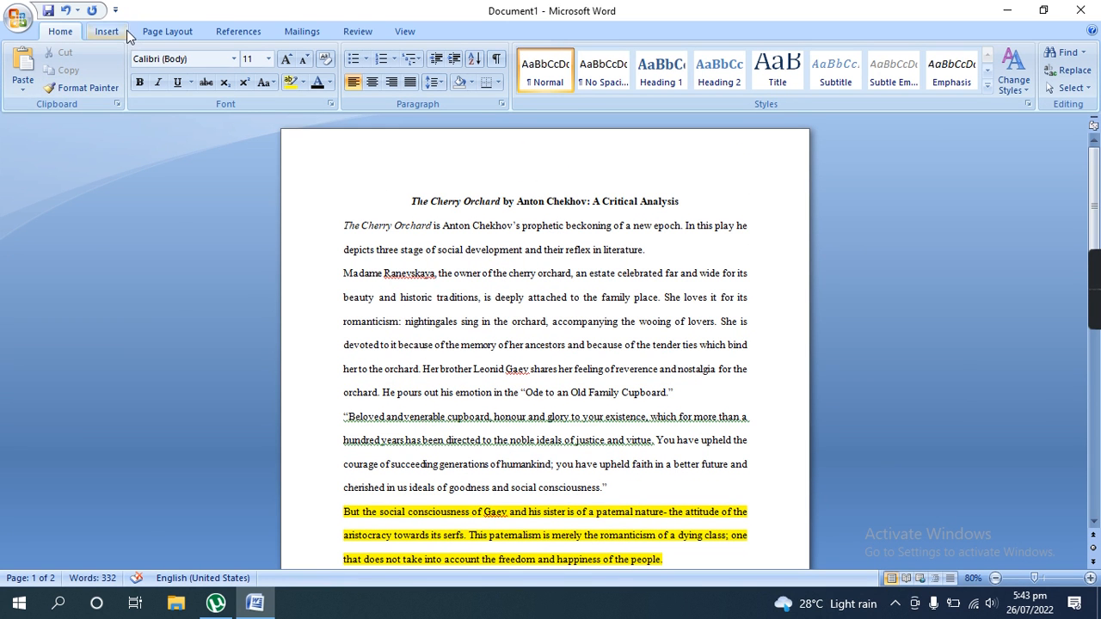
- Bring up the page layout options for the pasted document
click(159, 32)
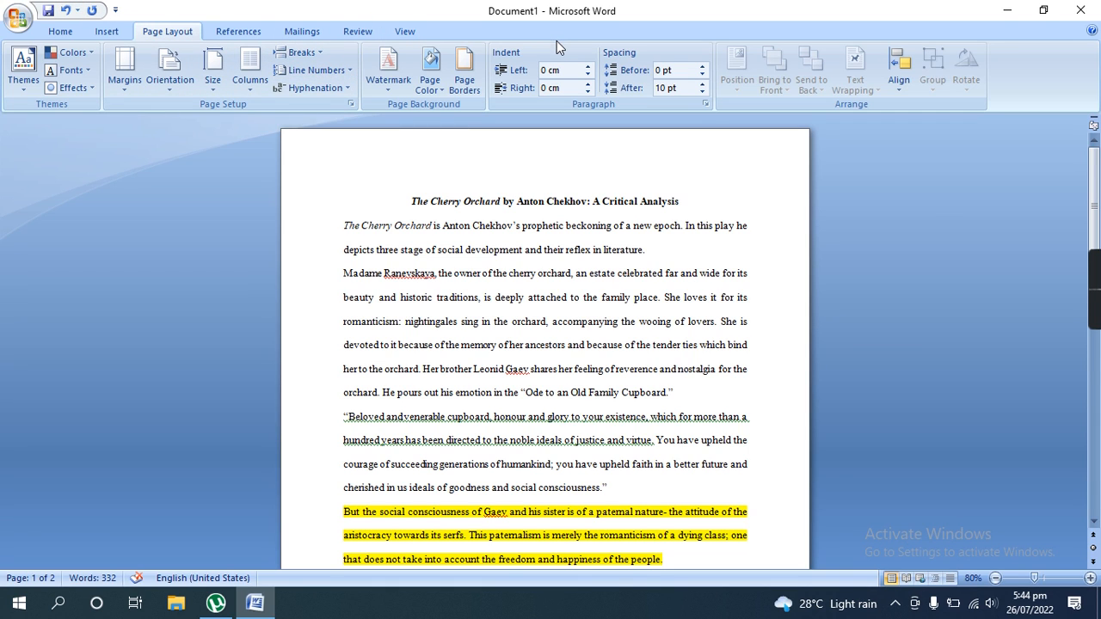
click(61, 31)
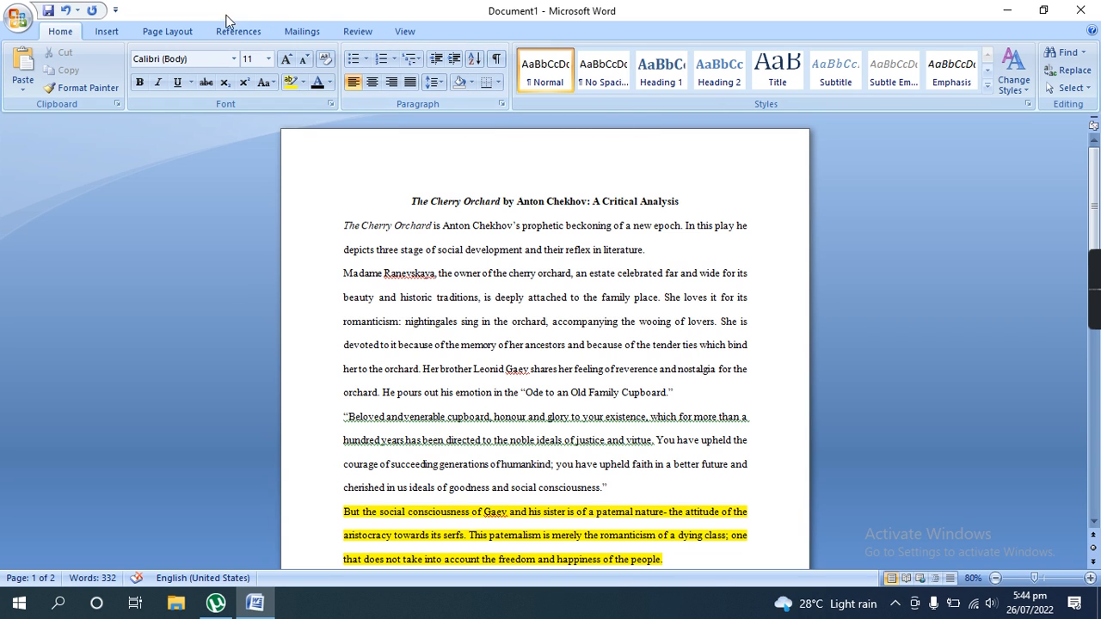
click(176, 31)
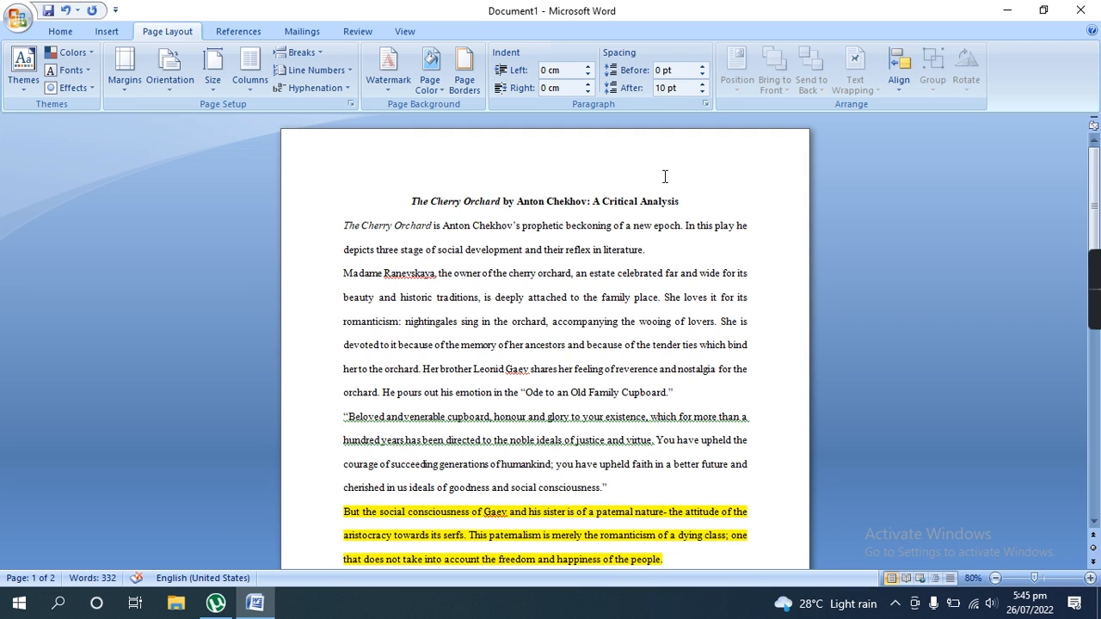
- Select the title line, align it right and left, and return it to centred alignment
drag(679, 202, 401, 180)
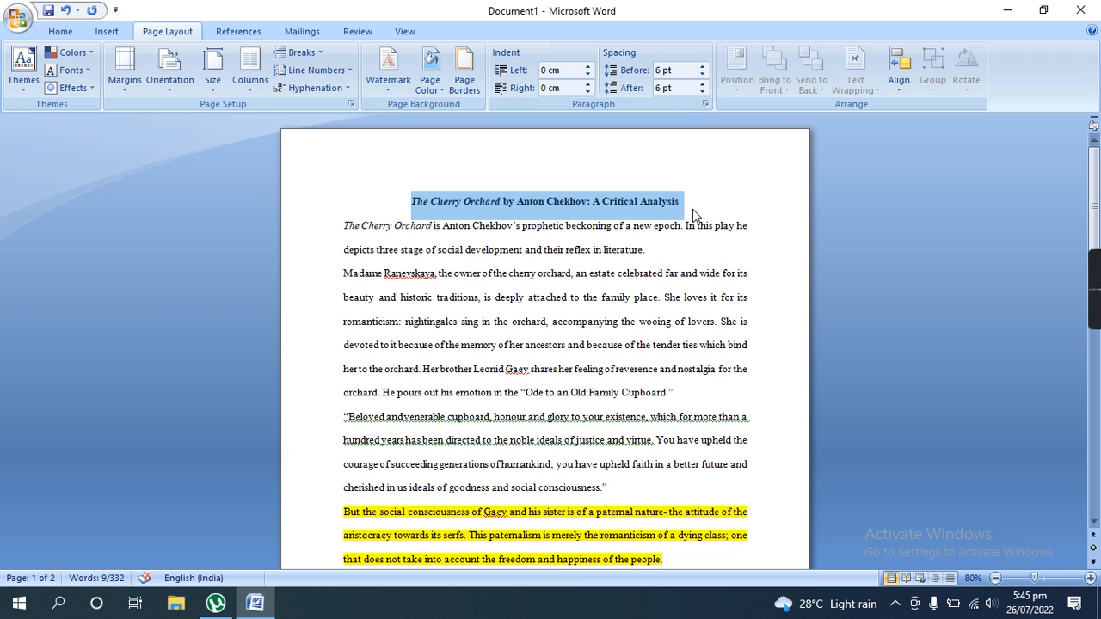
key(ctrl+r)
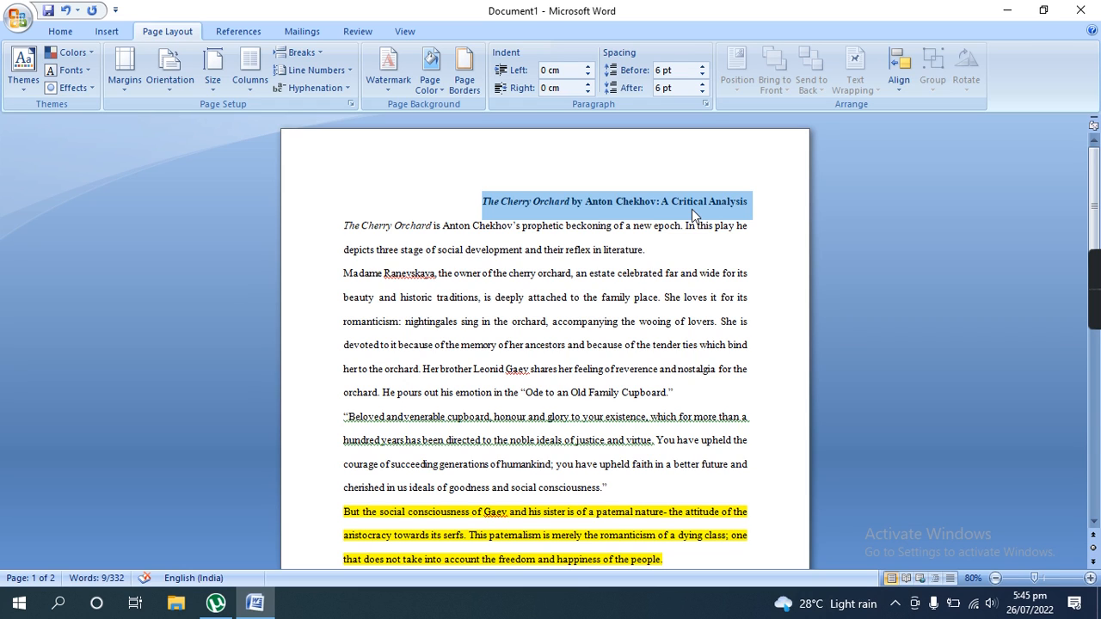
key(ctrl+l)
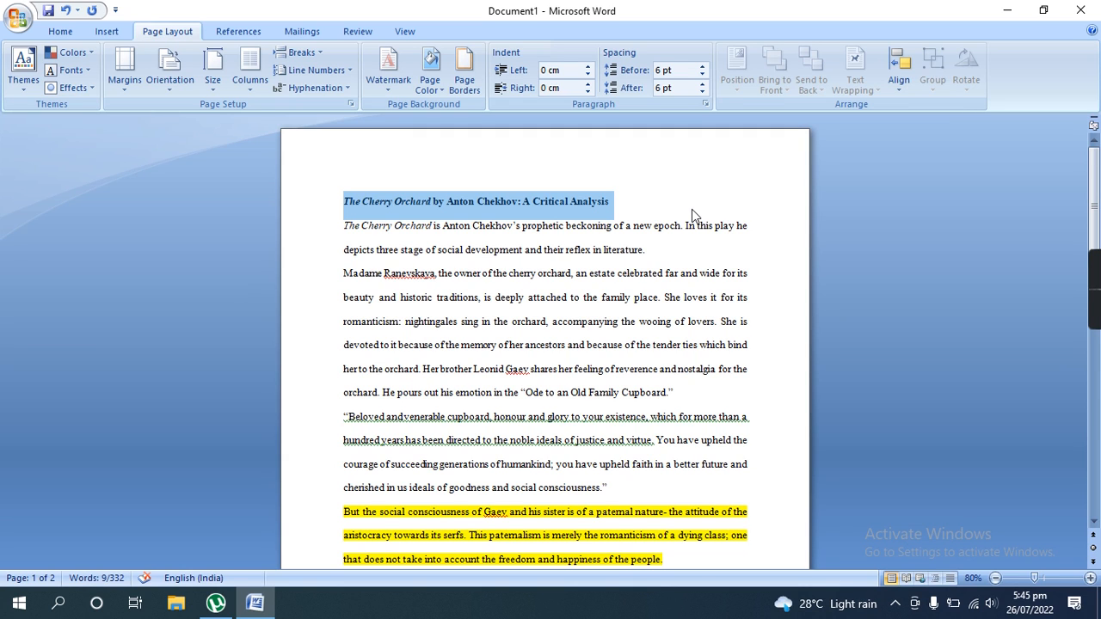
key(ctrl+e)
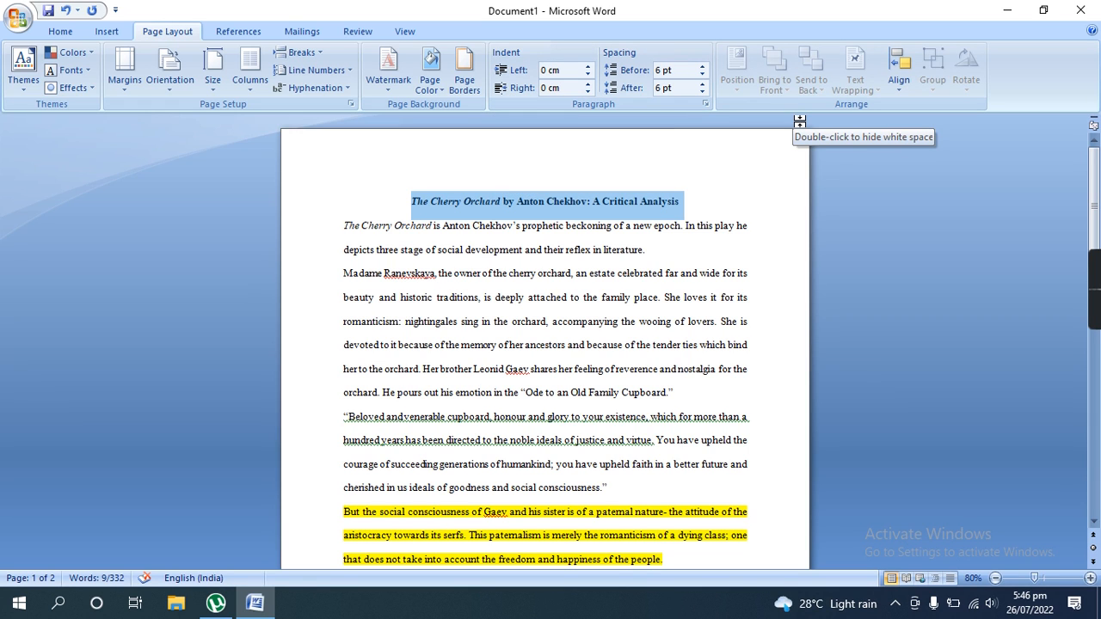
- Set the selected title's left paragraph indent to 3 cm
key(alt)
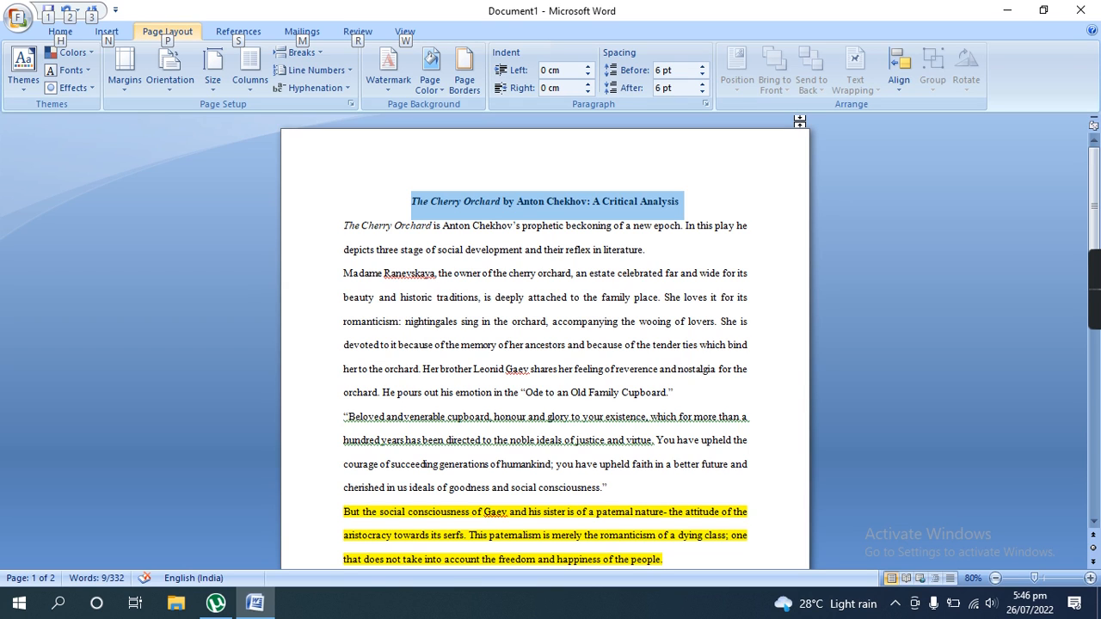
key(p)
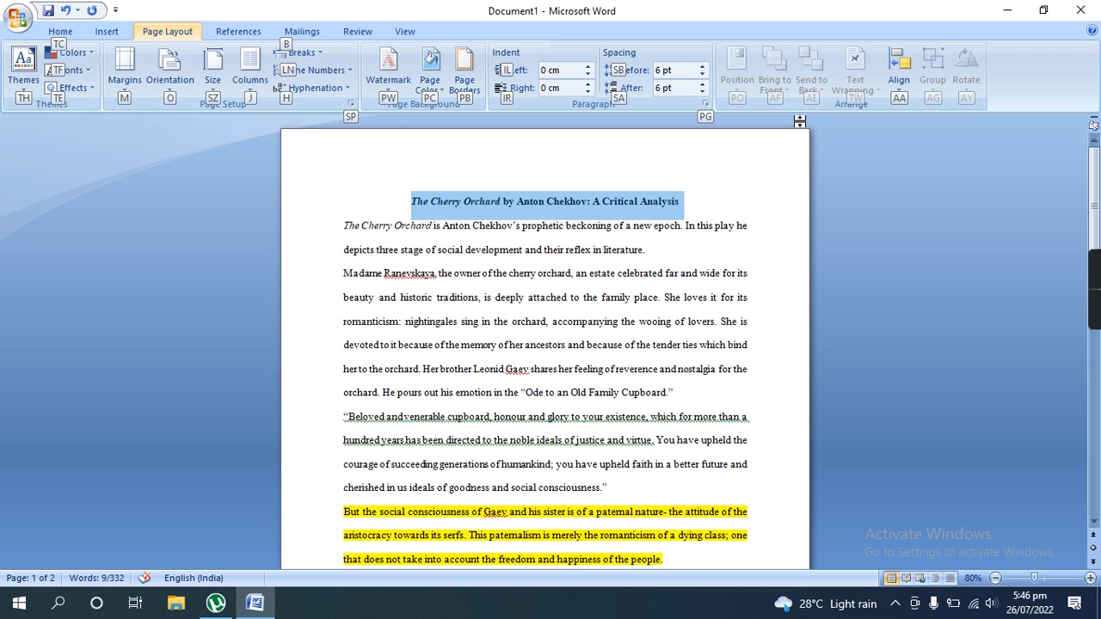
key(i)
key(l)
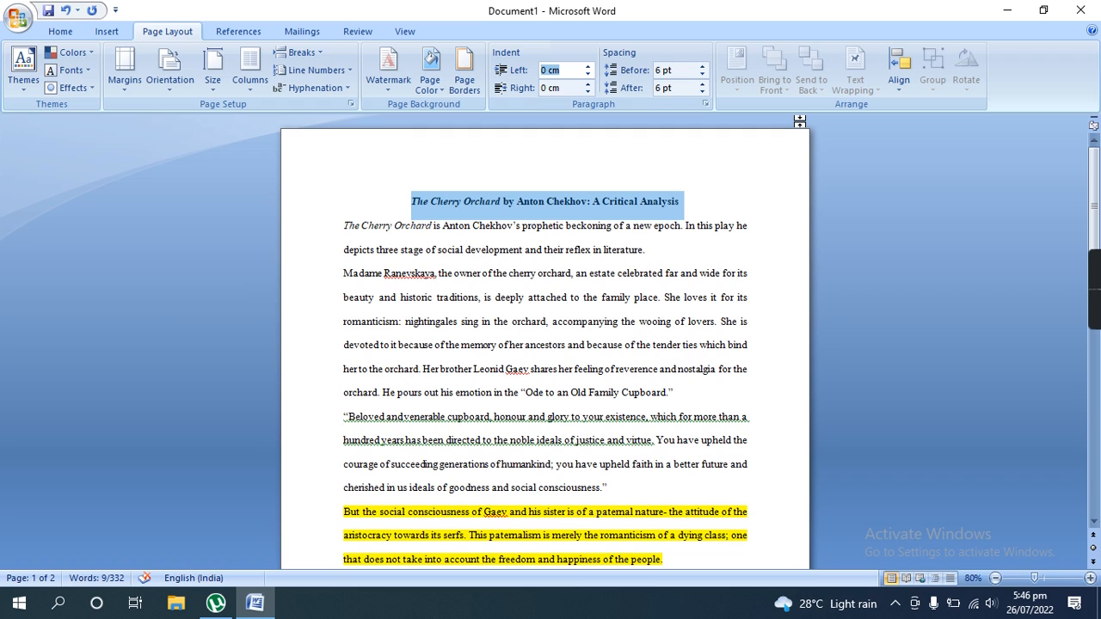
text(3)
key(Return)
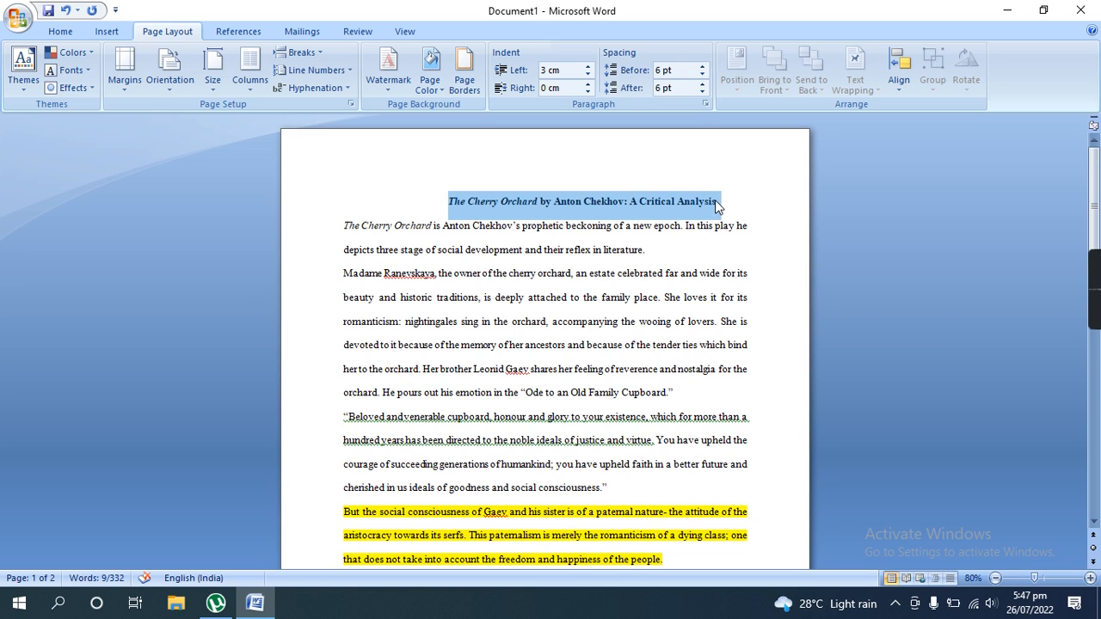
- Increase the title's left paragraph indent step by step to 5.9 cm
click(591, 65)
click(591, 65)
click(591, 66)
click(591, 65)
click(591, 66)
click(591, 65)
click(591, 65)
click(591, 65)
click(590, 66)
click(591, 66)
click(591, 65)
click(591, 65)
click(591, 66)
click(591, 65)
click(591, 66)
click(591, 65)
click(590, 65)
click(590, 65)
click(590, 66)
click(591, 66)
click(591, 65)
click(591, 65)
click(591, 65)
click(591, 65)
click(590, 65)
click(591, 66)
click(590, 65)
click(591, 65)
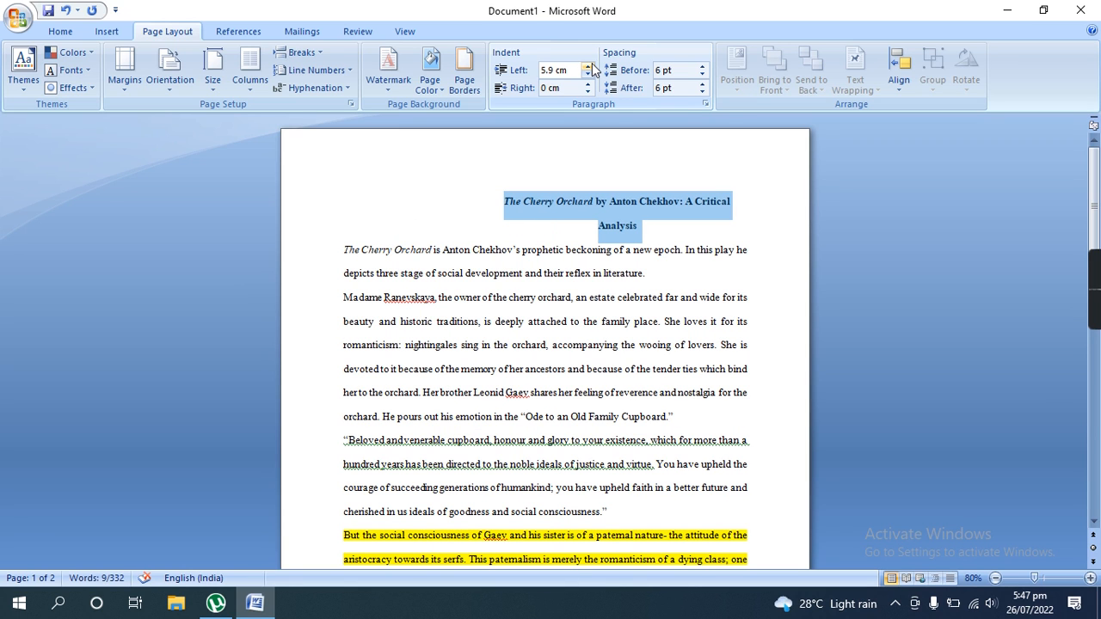
- Reduce the title's left paragraph indent step by step to 4.4 cm
click(587, 75)
click(587, 75)
click(587, 74)
click(588, 75)
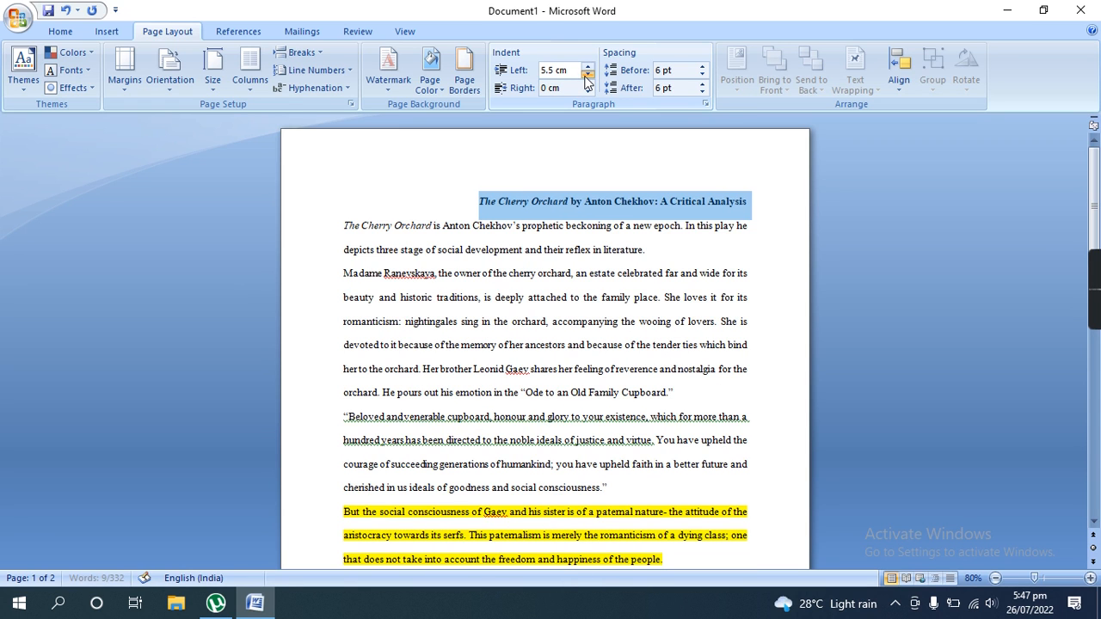
click(587, 75)
click(587, 75)
click(587, 74)
click(587, 75)
click(588, 75)
click(587, 75)
click(587, 75)
click(587, 75)
click(587, 75)
click(587, 75)
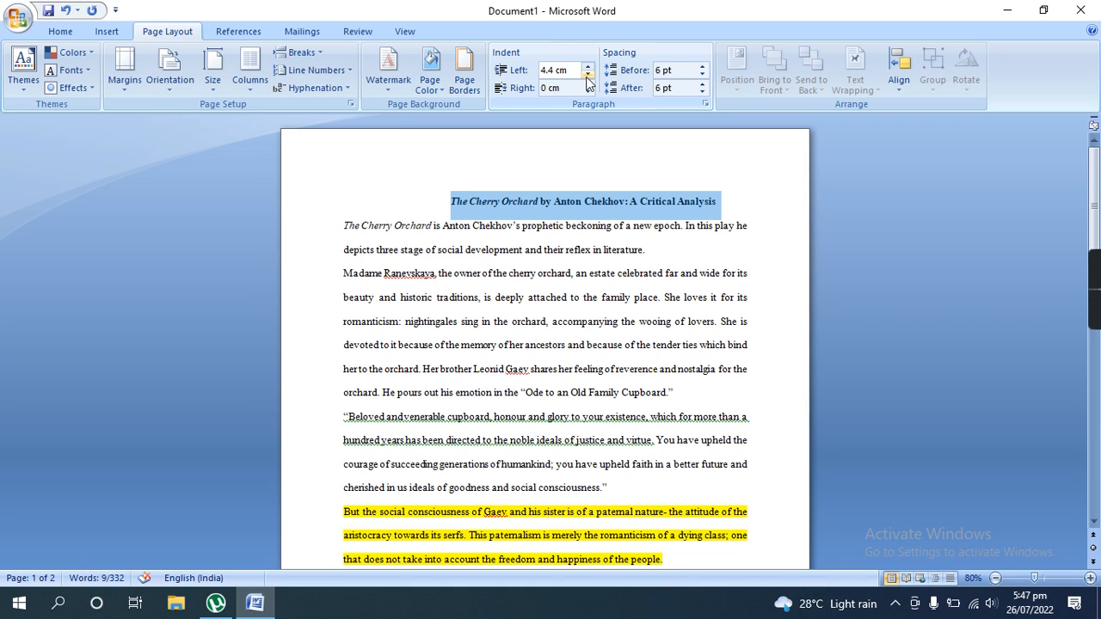
- Bring the title's left paragraph indent back to 0 cm and centre the title line
click(587, 67)
click(587, 66)
click(588, 75)
click(588, 75)
click(587, 75)
click(587, 75)
click(587, 75)
click(587, 75)
click(588, 74)
click(587, 75)
click(588, 75)
click(587, 75)
click(587, 75)
click(587, 75)
click(587, 74)
click(588, 75)
click(588, 75)
click(588, 75)
click(588, 75)
click(588, 75)
click(588, 74)
click(588, 75)
click(588, 74)
click(588, 75)
click(588, 75)
click(588, 75)
click(588, 75)
click(588, 75)
click(588, 75)
click(588, 75)
click(588, 74)
click(589, 74)
click(590, 74)
click(589, 74)
click(589, 74)
click(590, 74)
click(589, 74)
click(589, 74)
click(589, 74)
click(588, 74)
click(588, 75)
click(588, 75)
click(588, 75)
click(588, 75)
click(588, 74)
click(588, 75)
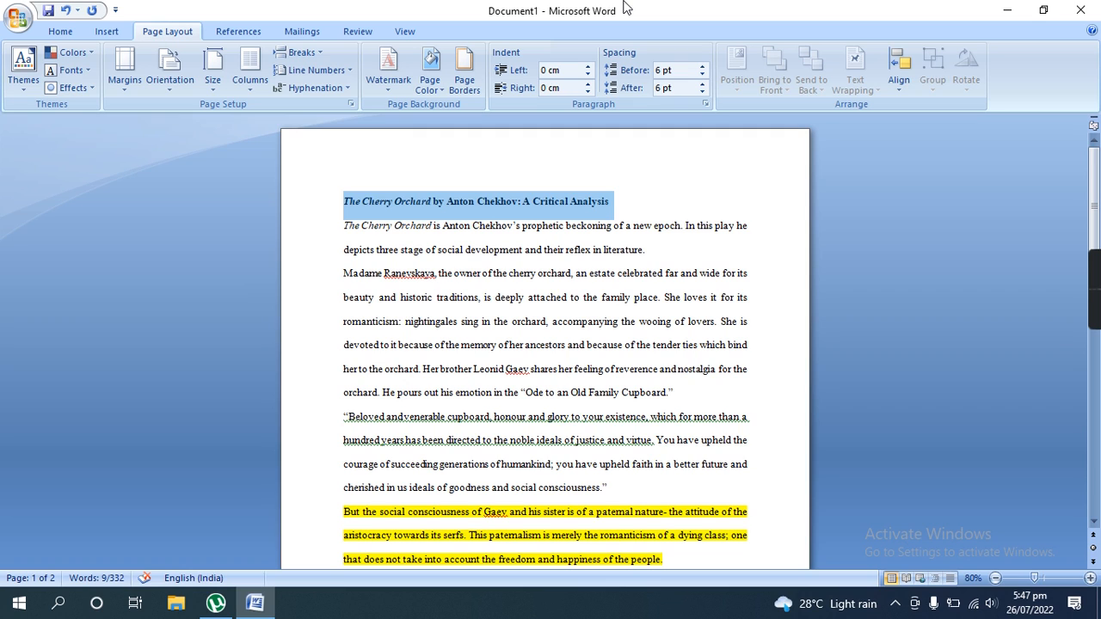
key(ctrl+e)
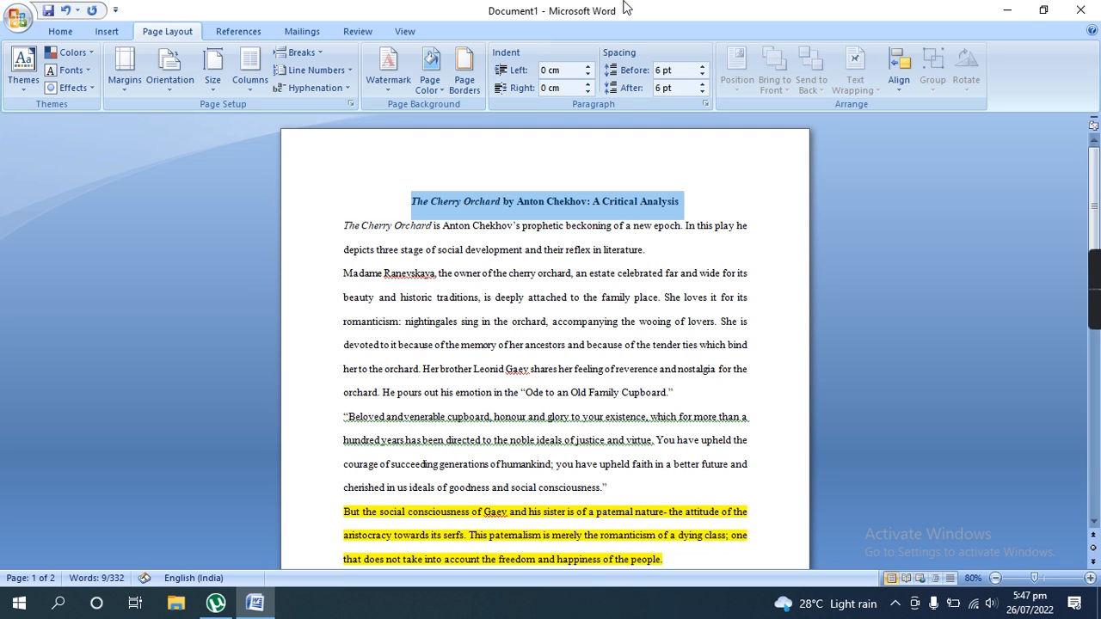
- Increase the title's right paragraph indent step by step to 1.6 cm
click(592, 85)
click(592, 84)
click(592, 84)
click(593, 84)
click(592, 84)
click(593, 84)
click(592, 84)
click(593, 84)
click(592, 84)
click(592, 84)
click(592, 84)
click(593, 84)
click(592, 84)
click(592, 84)
click(593, 84)
click(592, 84)
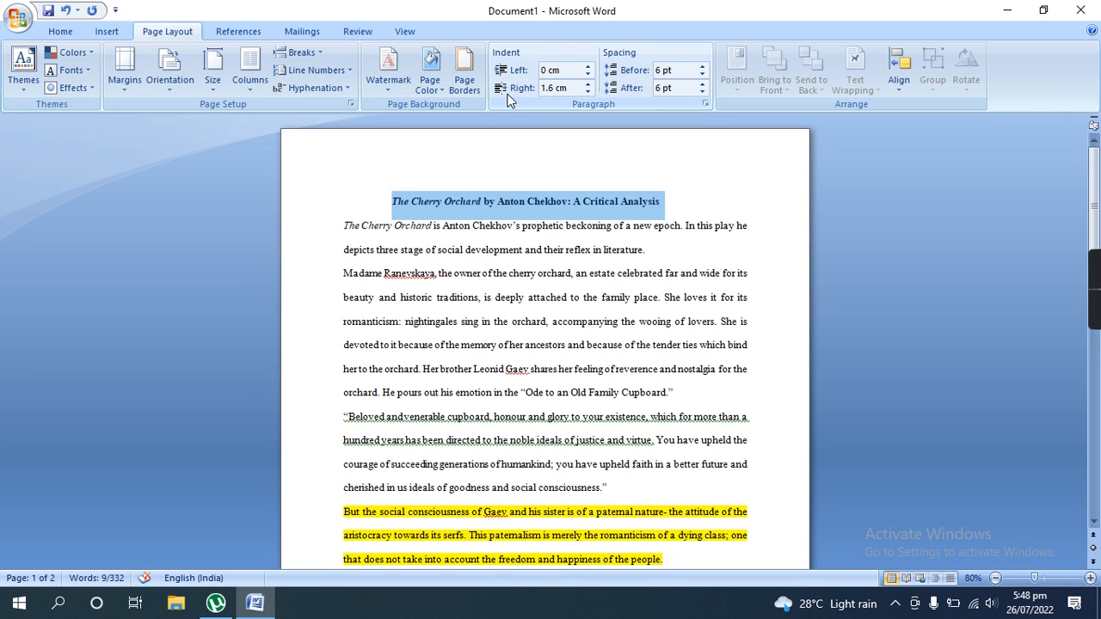
- Increase the title's right paragraph indent further and bring it back to 0 cm
click(592, 84)
click(592, 84)
click(592, 85)
click(592, 84)
click(591, 85)
click(592, 84)
click(592, 84)
click(592, 84)
click(591, 84)
click(592, 84)
double_click(592, 84)
click(592, 84)
click(592, 84)
click(592, 84)
click(591, 93)
click(591, 92)
click(591, 93)
click(591, 93)
click(590, 93)
click(591, 93)
click(590, 92)
click(591, 93)
click(591, 93)
click(591, 93)
click(591, 93)
click(591, 93)
click(591, 92)
click(591, 92)
click(591, 93)
click(590, 93)
click(590, 93)
click(591, 93)
click(591, 93)
click(590, 93)
click(591, 92)
click(590, 93)
click(591, 92)
click(591, 93)
click(591, 93)
click(590, 93)
click(591, 93)
click(590, 93)
click(591, 93)
click(590, 93)
click(591, 93)
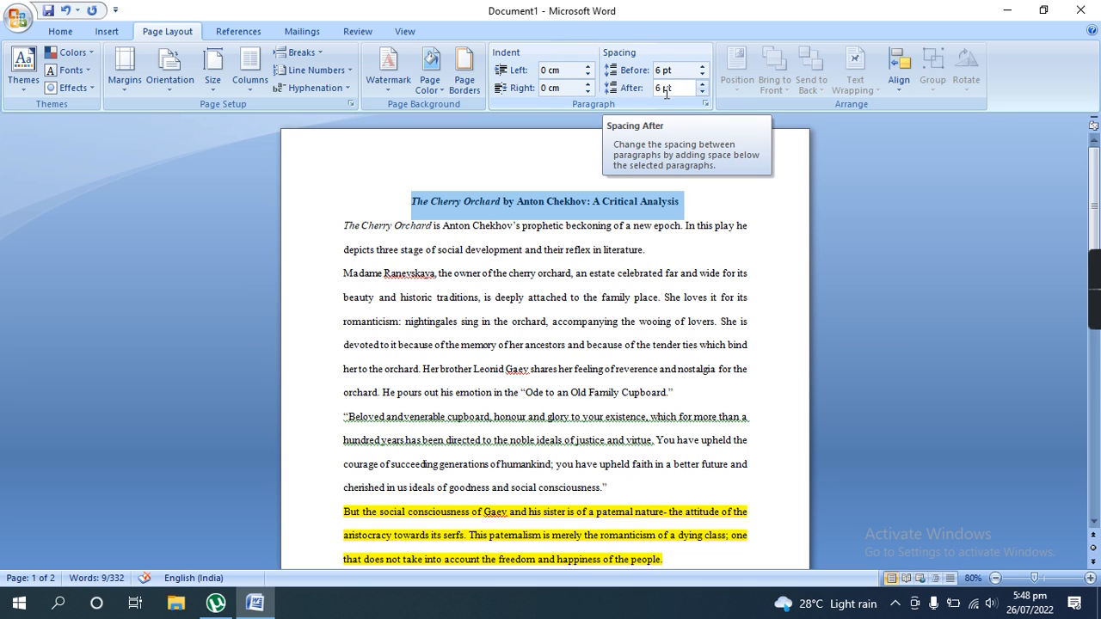
- Deselect the title and try to raise its paragraph spacing before to 30 pt
click(731, 209)
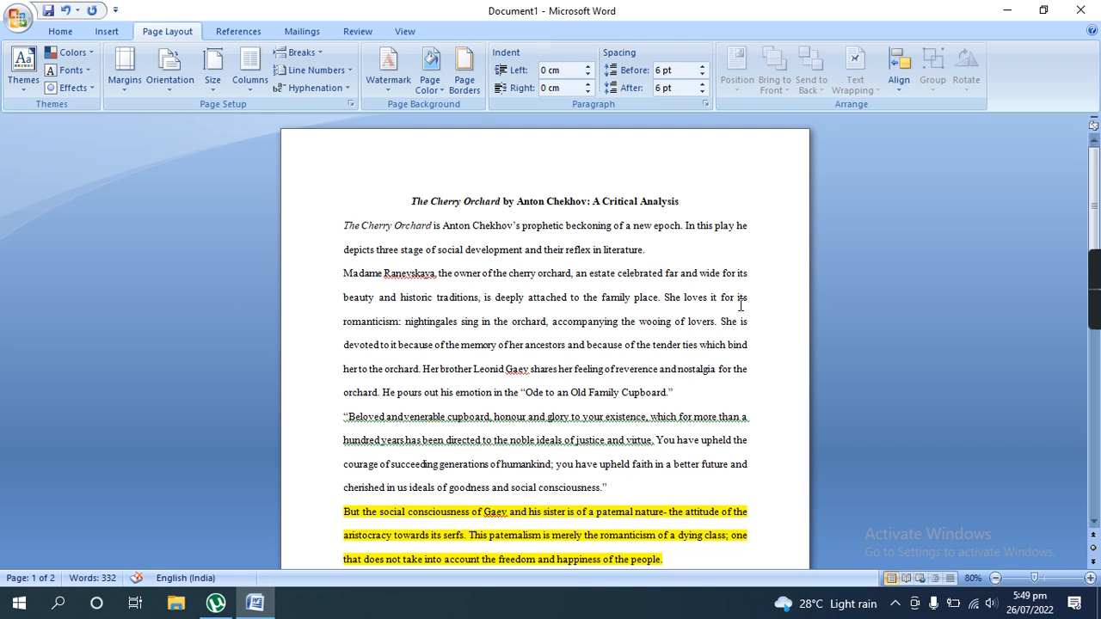
click(702, 66)
click(702, 66)
click(703, 66)
click(702, 66)
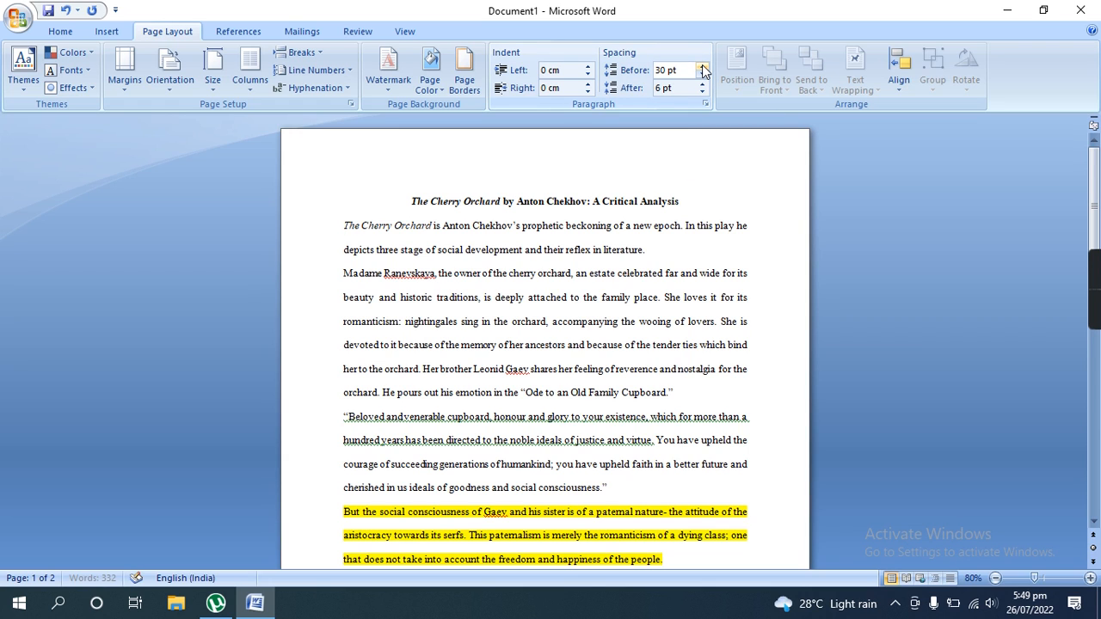
click(705, 208)
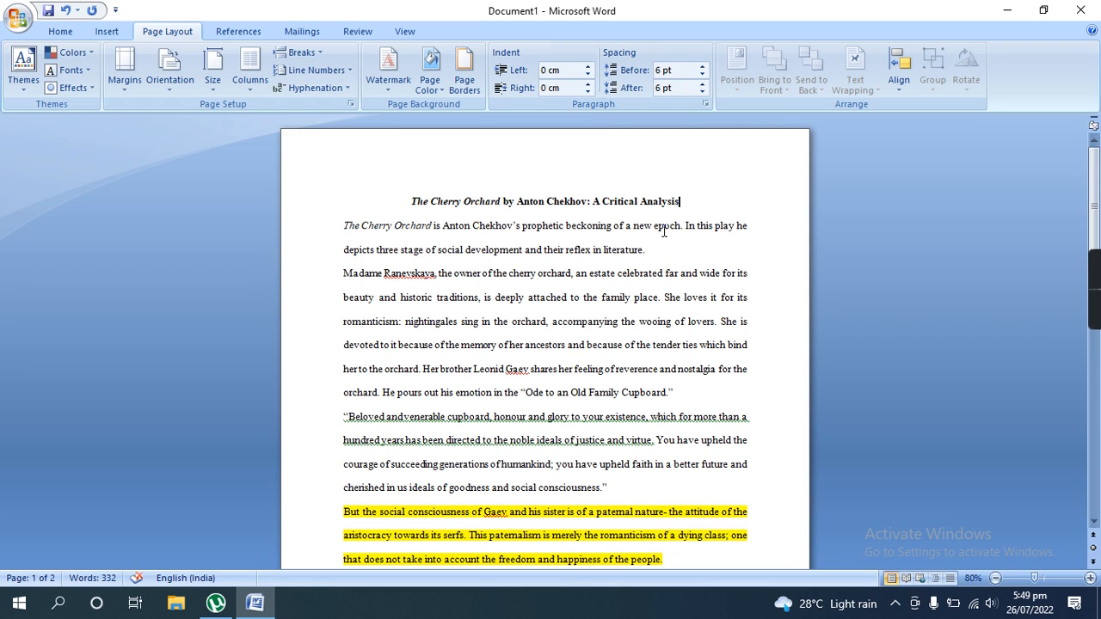
- Increase the title's paragraph spacing before step by step to at least 120 pt
click(701, 67)
click(701, 67)
click(701, 67)
click(702, 67)
click(702, 67)
click(702, 67)
click(702, 67)
click(702, 67)
click(701, 67)
click(701, 67)
click(702, 67)
click(702, 67)
click(701, 67)
click(702, 67)
click(702, 67)
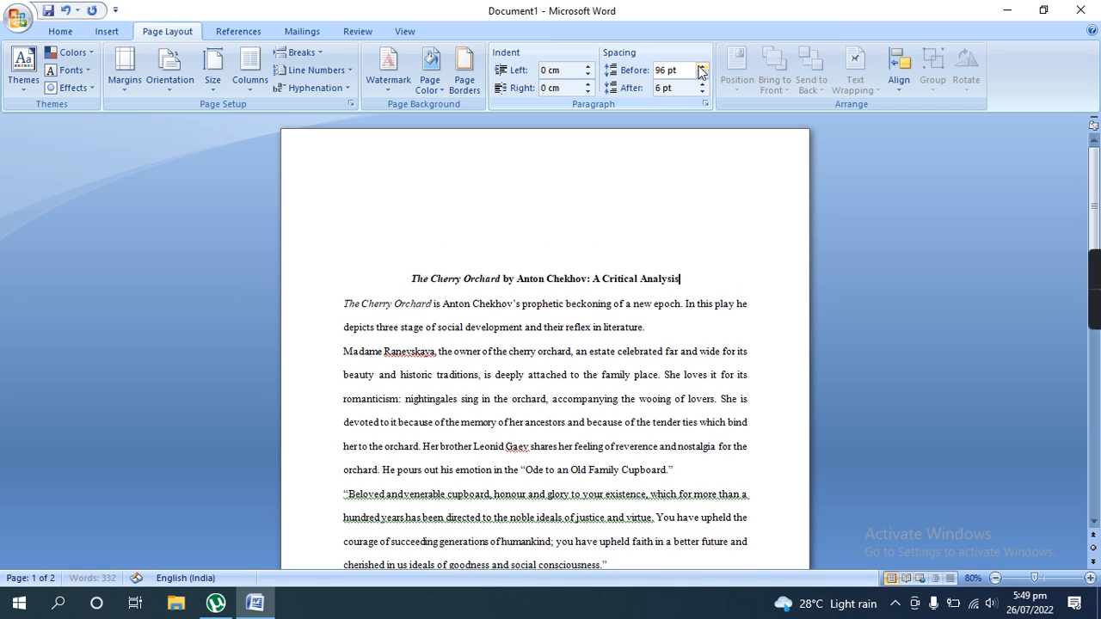
click(701, 67)
click(702, 67)
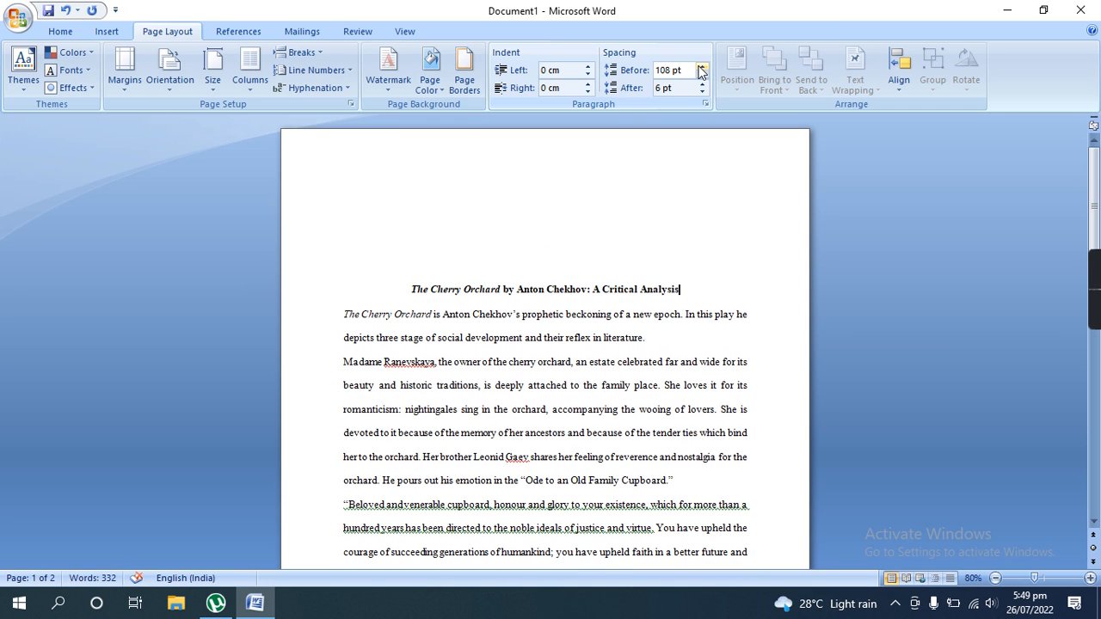
click(702, 67)
click(702, 67)
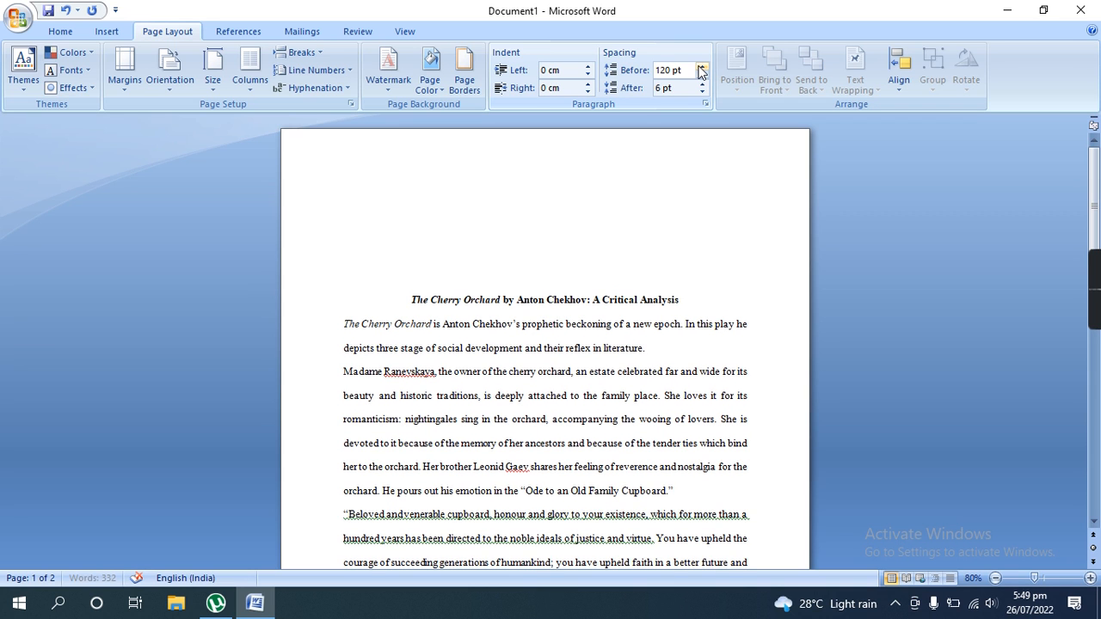
click(702, 67)
click(702, 67)
- Bring the title's paragraph spacing before back down to 6 pt
click(702, 75)
click(702, 76)
click(702, 76)
click(702, 76)
click(702, 76)
click(701, 75)
click(701, 75)
click(702, 76)
click(702, 75)
click(702, 76)
click(701, 76)
click(701, 75)
click(702, 75)
click(701, 76)
click(701, 75)
click(702, 76)
click(702, 76)
click(701, 75)
click(702, 75)
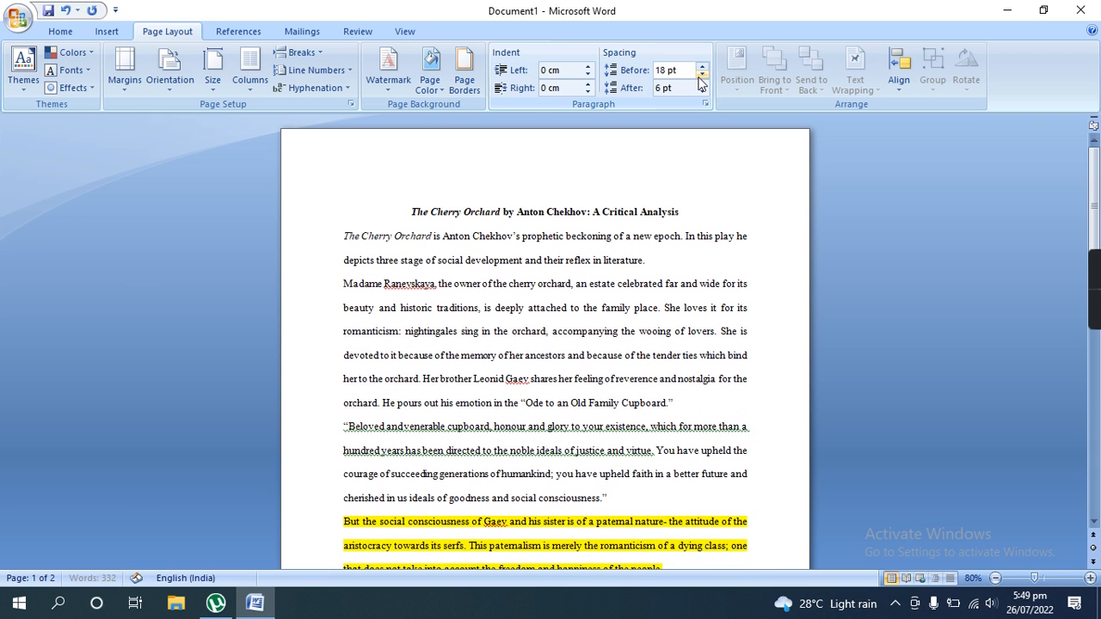
click(702, 75)
click(701, 76)
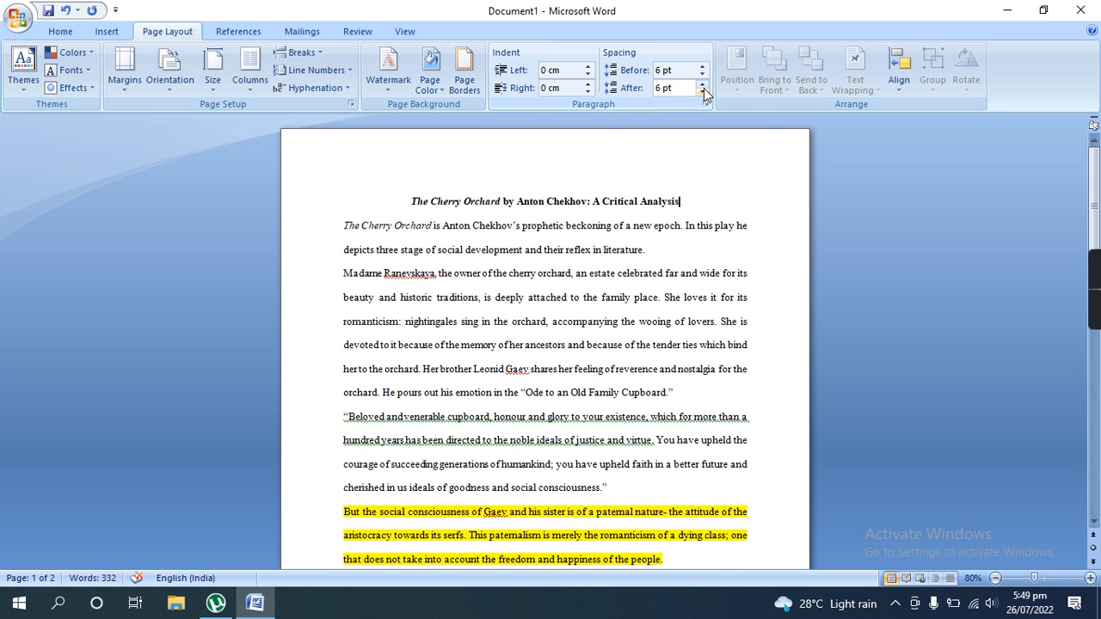
- Increase the title's paragraph spacing after to 24 pt
click(703, 84)
click(702, 83)
click(703, 83)
- Vary the spacing after the last paragraph on the first page, ending at 6 pt
scroll(726, 279, down, 5)
scroll(679, 314, down, 3)
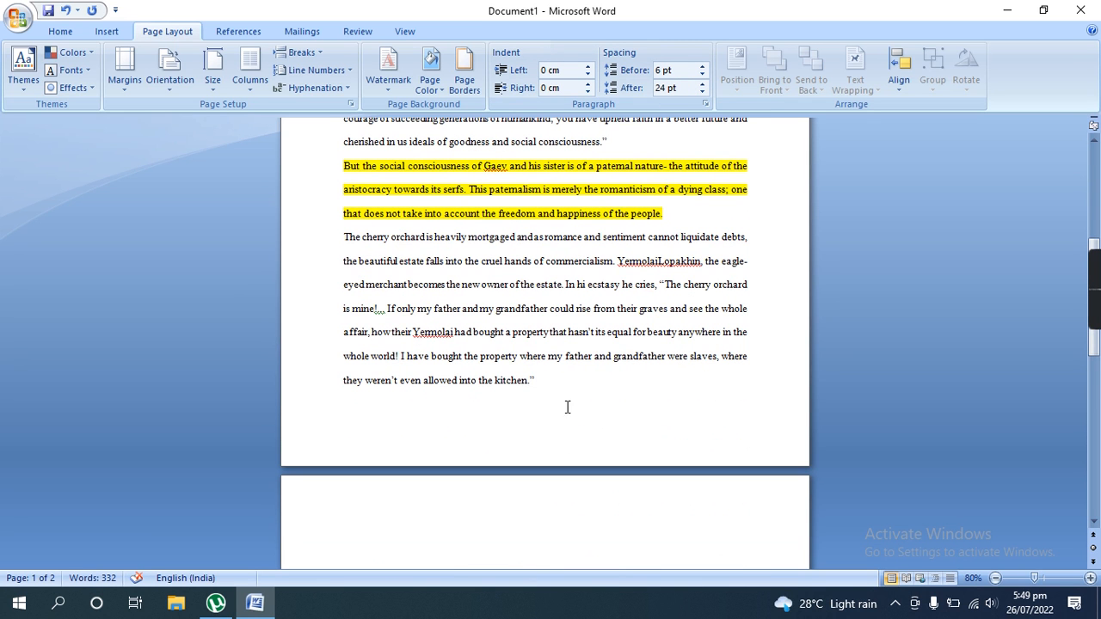
click(702, 91)
click(702, 91)
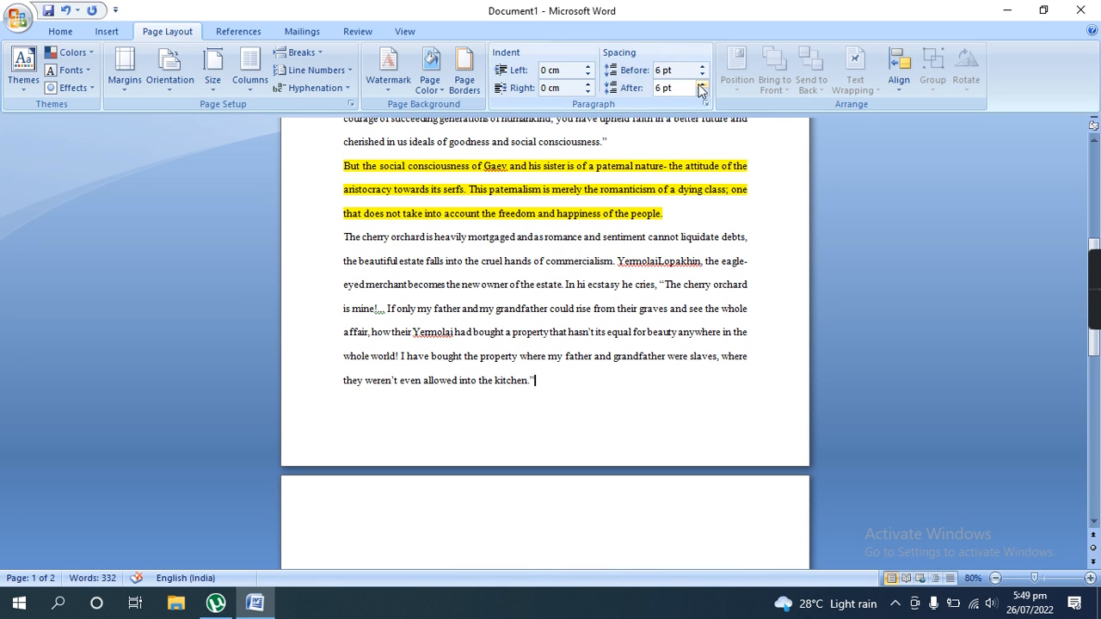
click(702, 91)
click(702, 92)
click(701, 92)
click(702, 93)
click(702, 85)
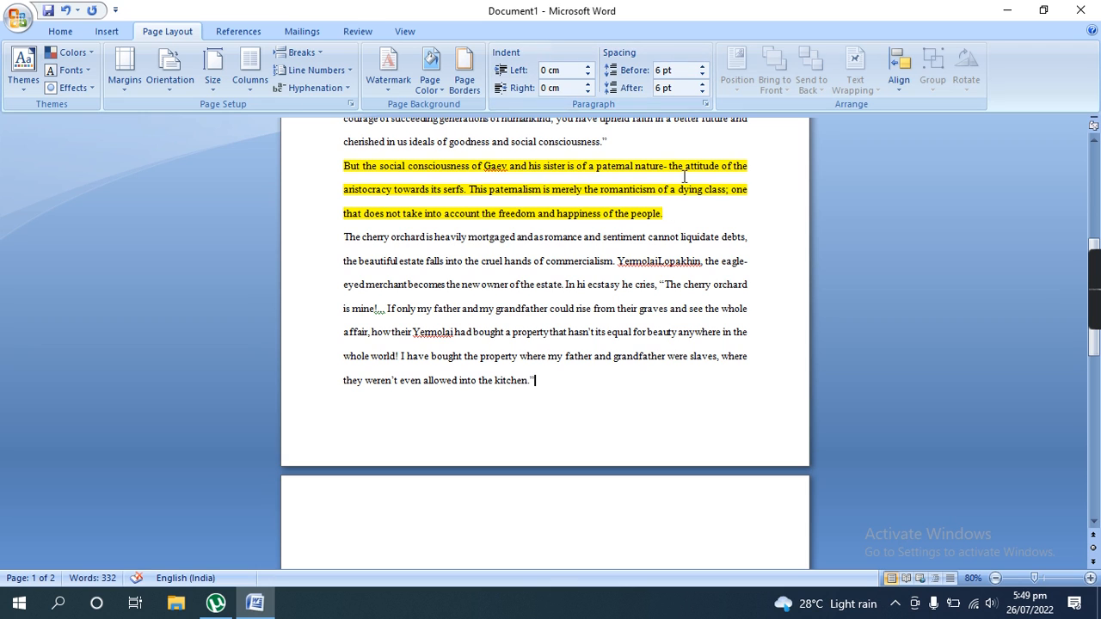
- Raise the spacing after the "Beloved and venerable cupboard" paragraph, lower it to 0 pt and return it to 6 pt
scroll(540, 321, up, 1)
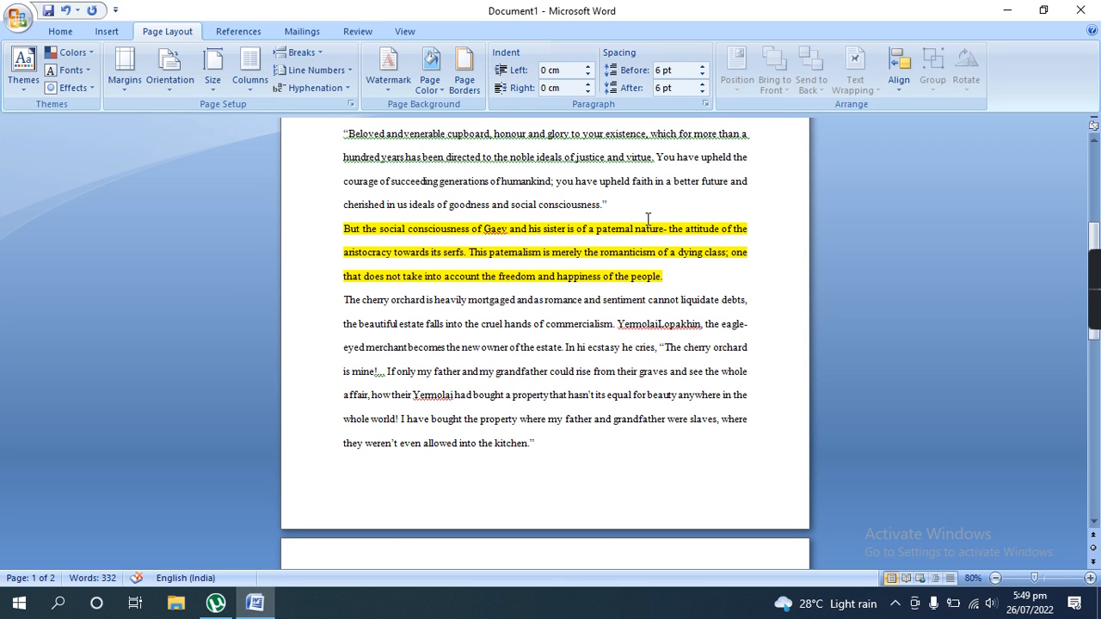
click(704, 84)
click(704, 84)
click(704, 84)
click(704, 85)
click(703, 85)
click(704, 84)
click(702, 93)
click(703, 93)
click(703, 93)
click(702, 92)
click(703, 93)
click(702, 93)
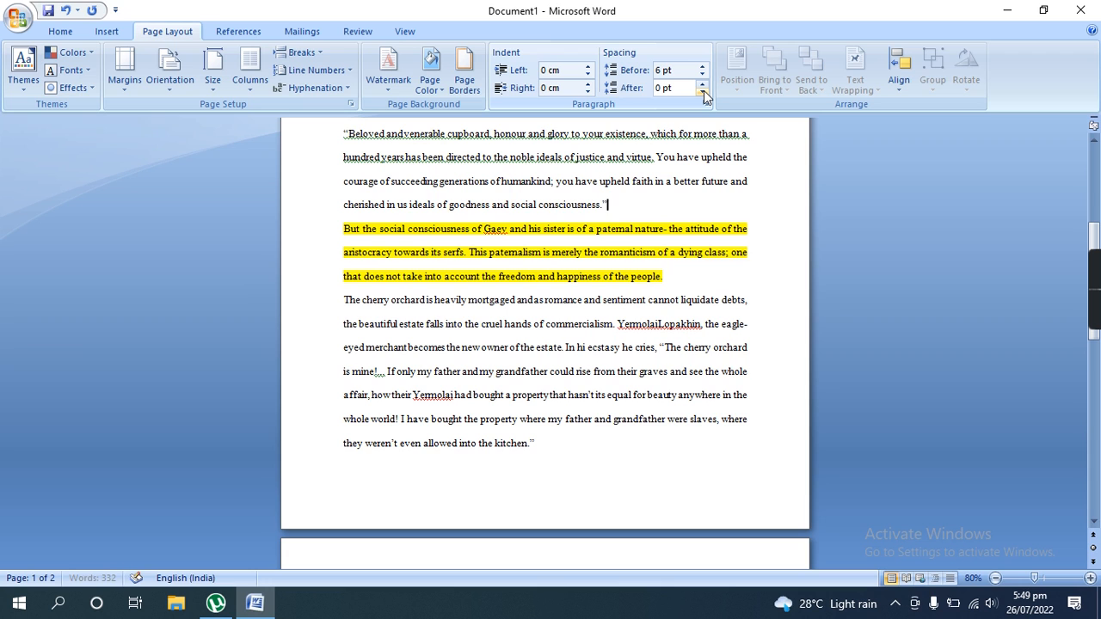
click(703, 85)
- Return to the title and increase its paragraph spacing after to 48 pt
scroll(720, 305, up, 5)
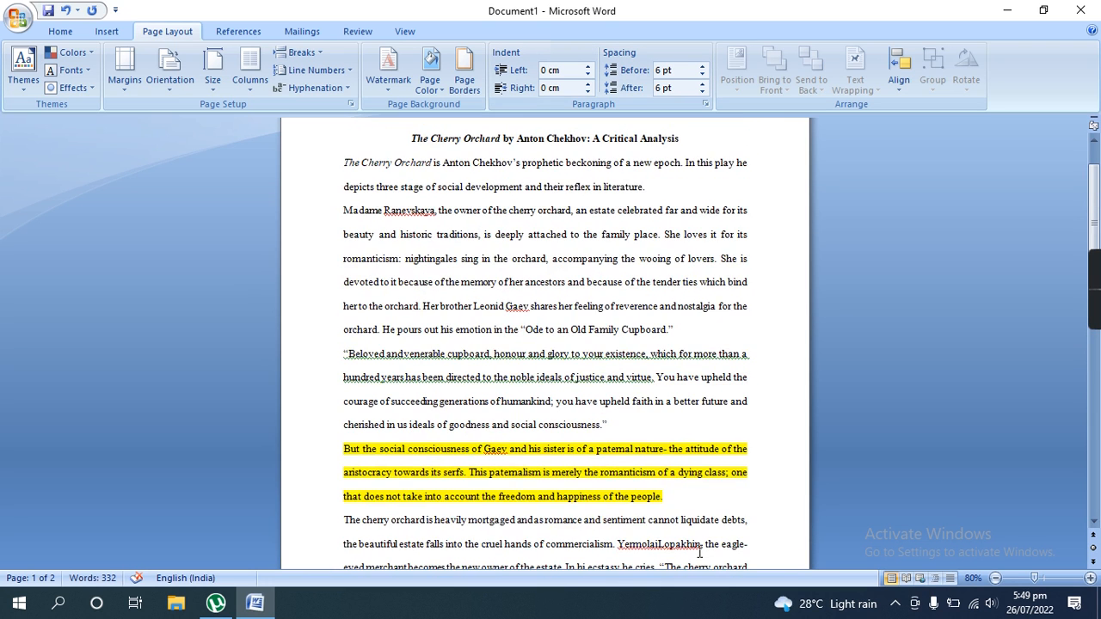
scroll(605, 363, up, 2)
click(673, 169)
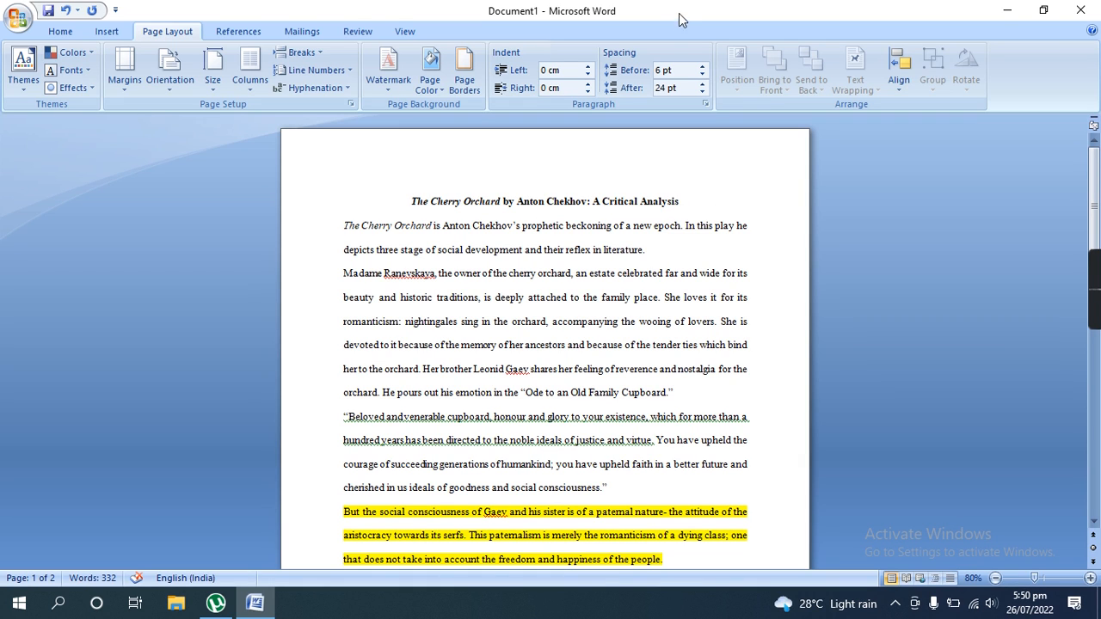
click(706, 84)
click(706, 85)
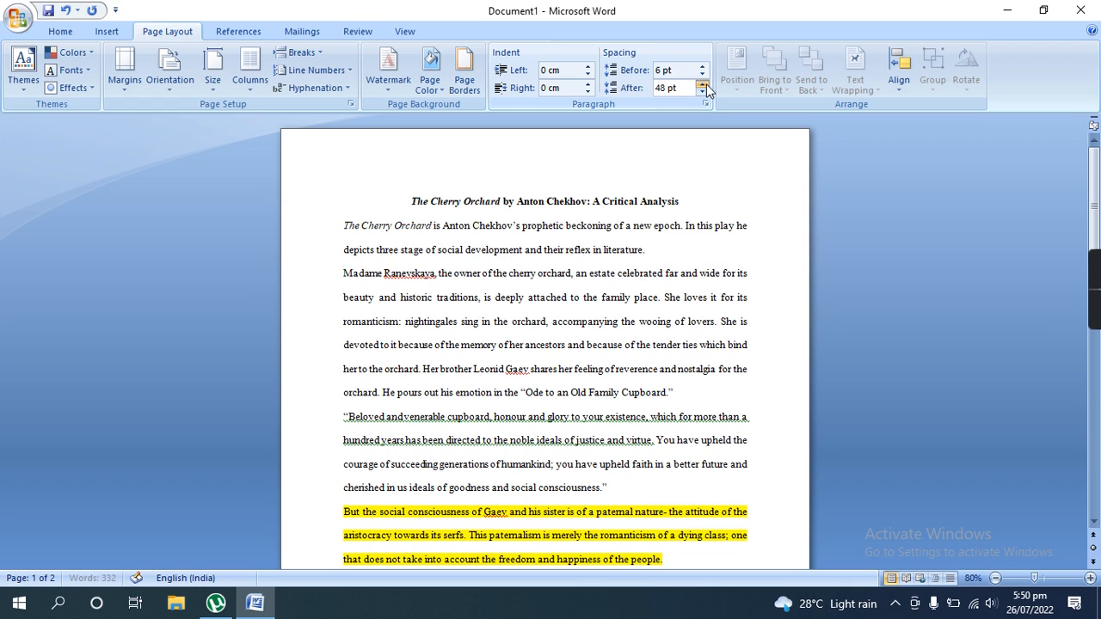
- Reduce the title's paragraph spacing after to 6 pt
click(701, 93)
click(701, 93)
click(701, 93)
click(700, 93)
click(701, 93)
click(700, 93)
click(701, 93)
- Increase the title's paragraph spacing before to 60 pt
click(702, 67)
click(706, 69)
click(707, 69)
click(707, 69)
click(707, 68)
click(707, 69)
click(707, 69)
click(707, 69)
click(702, 67)
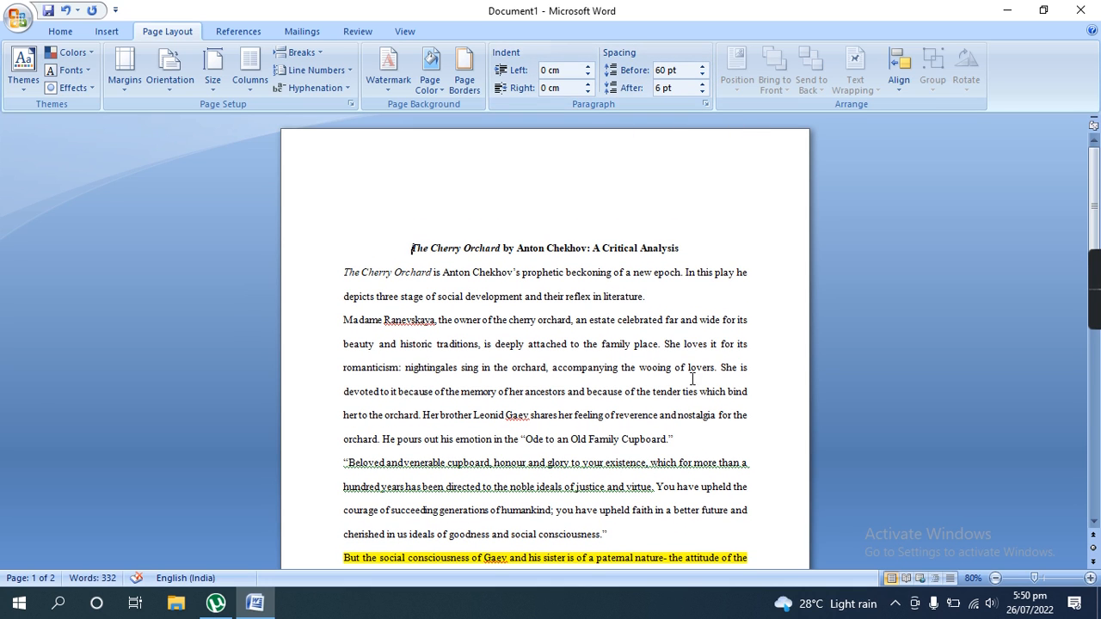
- Increase the spacing after the first body paragraph below the title to 90 pt
click(657, 294)
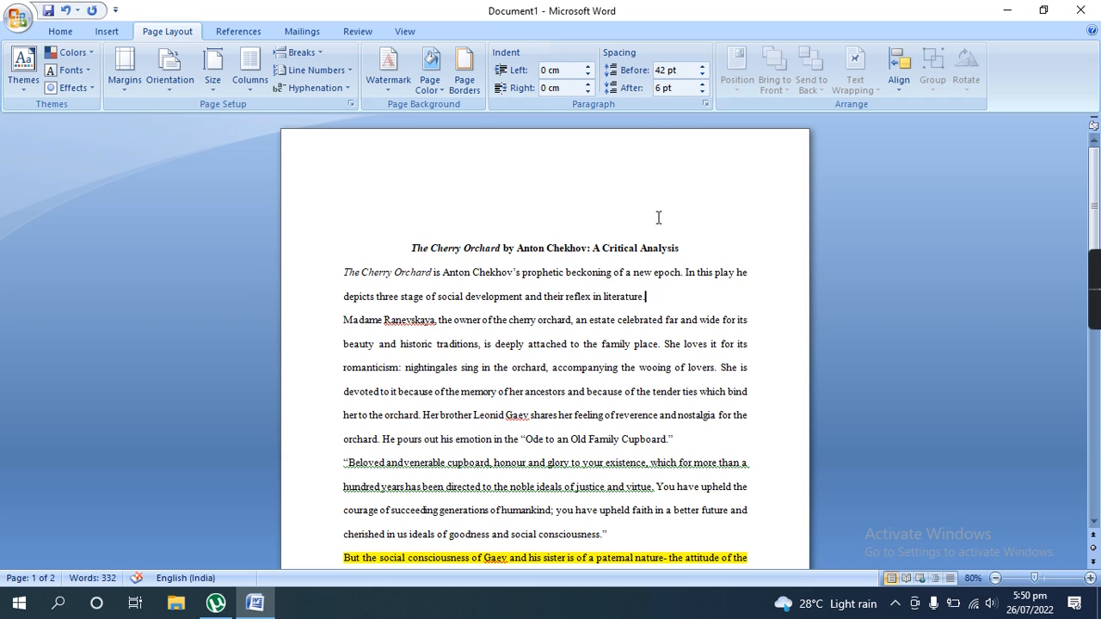
click(706, 84)
click(706, 84)
click(706, 84)
click(706, 85)
click(706, 85)
click(706, 84)
click(706, 84)
click(706, 84)
click(706, 83)
click(706, 84)
click(706, 83)
click(706, 84)
click(706, 84)
click(706, 84)
- Check the title's spacing values, then reduce the first body paragraph's spacing after to 0 pt
click(402, 248)
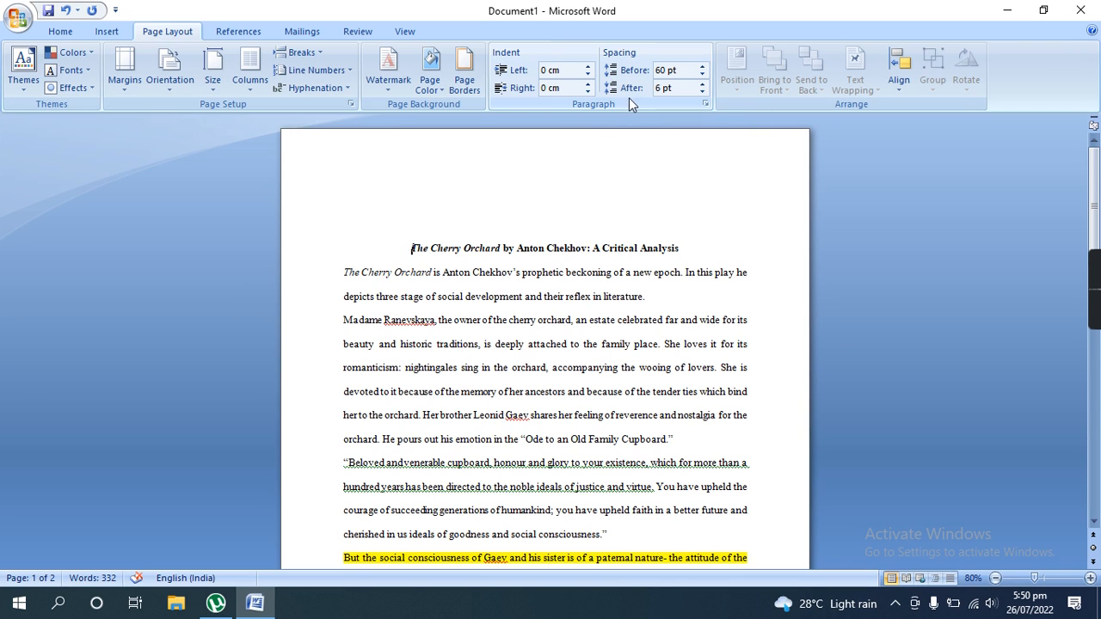
click(659, 295)
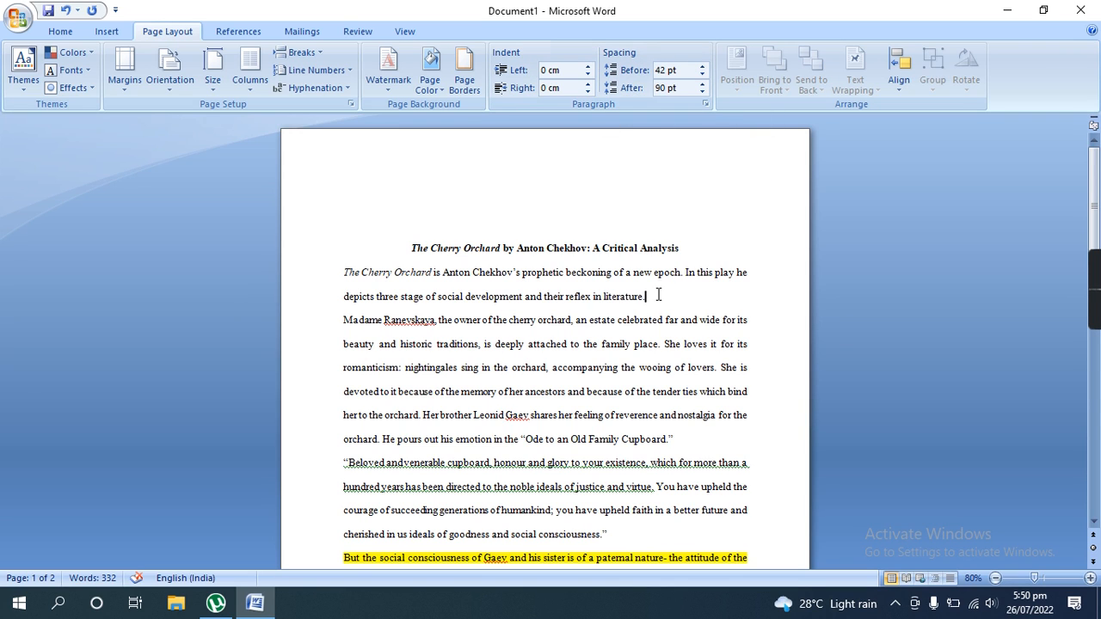
click(700, 86)
click(700, 86)
click(700, 86)
click(702, 92)
click(702, 92)
click(701, 92)
click(702, 92)
click(701, 92)
click(702, 92)
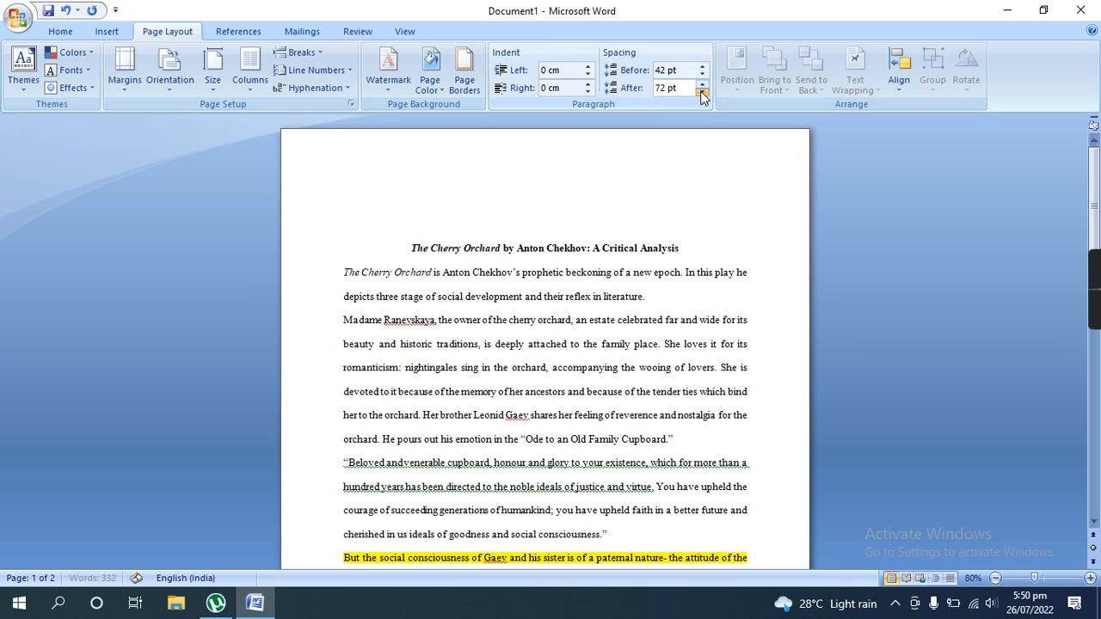
click(702, 92)
click(702, 92)
click(702, 92)
click(701, 92)
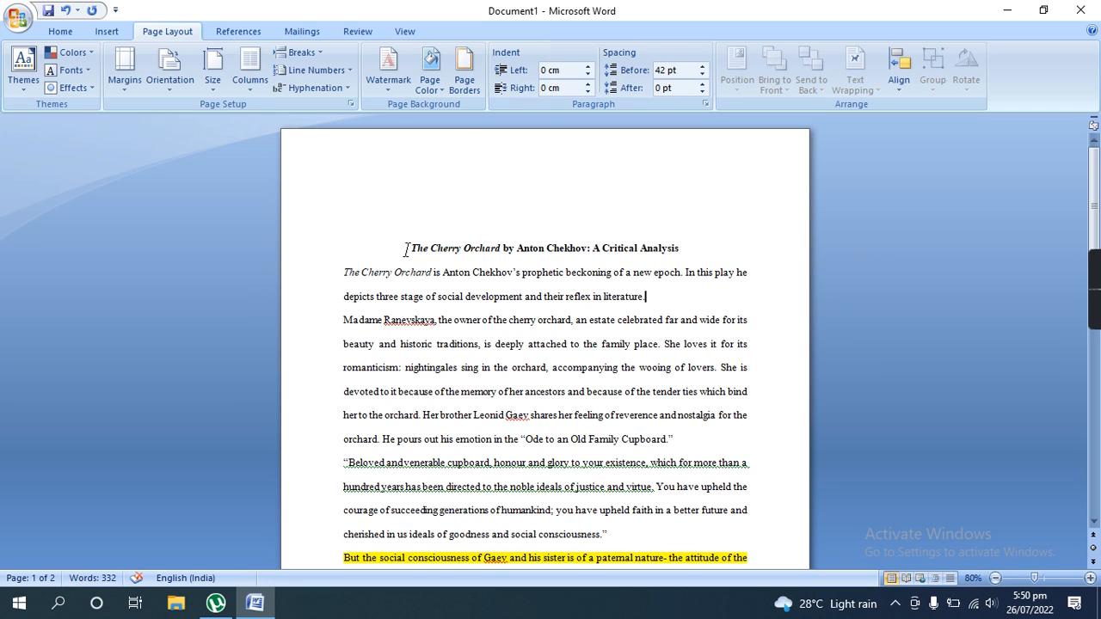
- Undo the recent spacing changes to the first body paragraph and the title
key(ctrl+z)
key(ctrl+z)
key(ctrl+z)
key(ctrl+z)
key(ctrl+z)
key(ctrl+z)
key(ctrl+z)
key(ctrl+z)
key(ctrl+z)
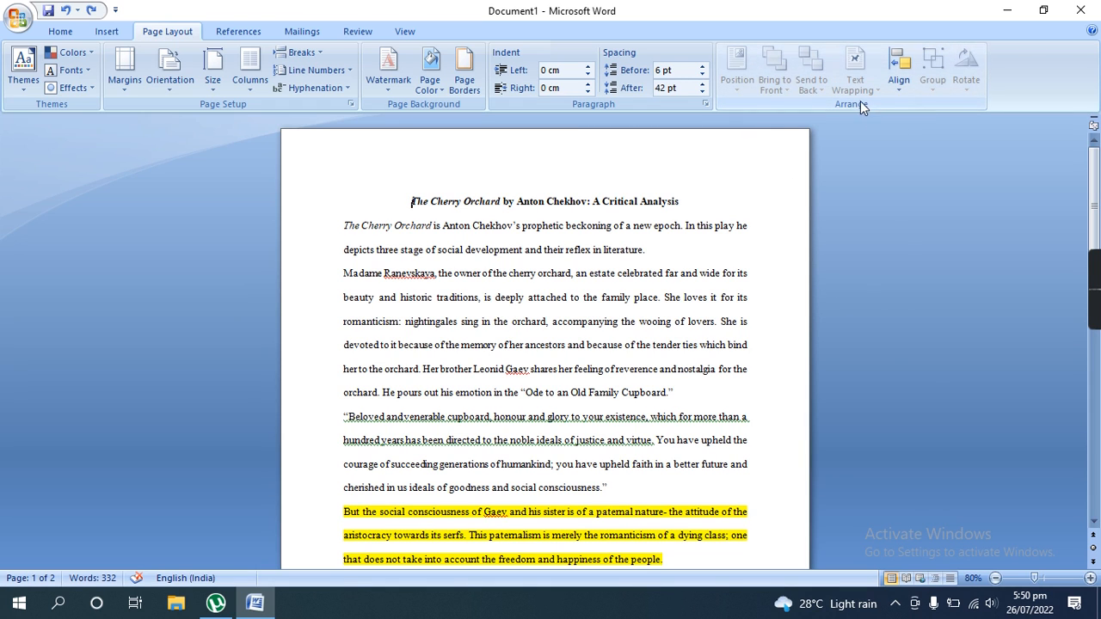
- Insert the vacuum-tube picture from the PIXXX folder on Drive (E:) into the first line of the first body paragraph
click(727, 215)
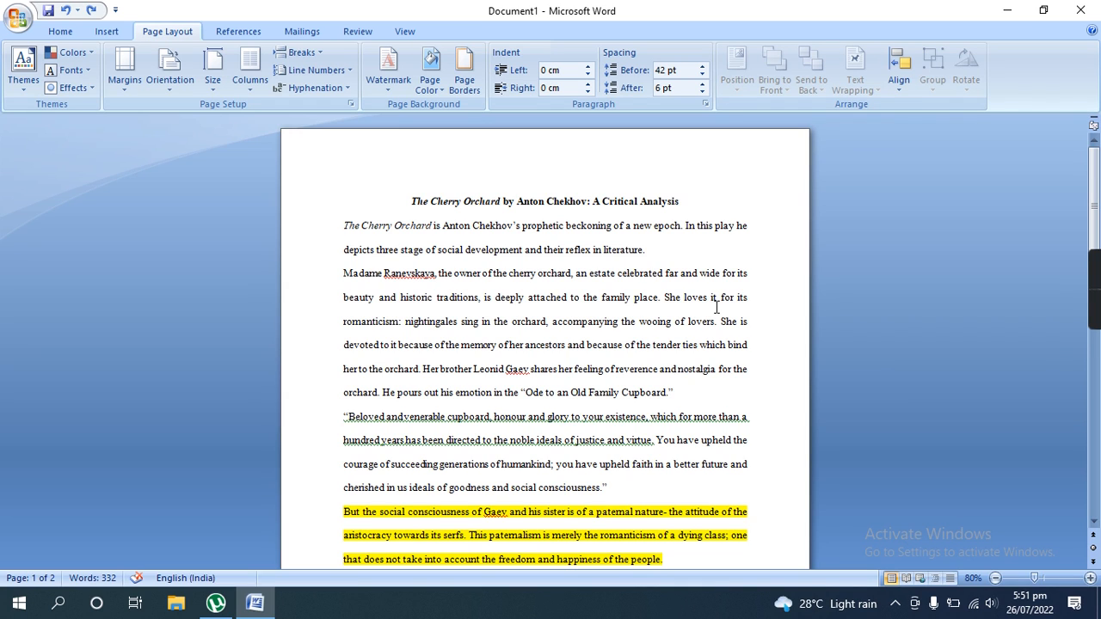
click(106, 34)
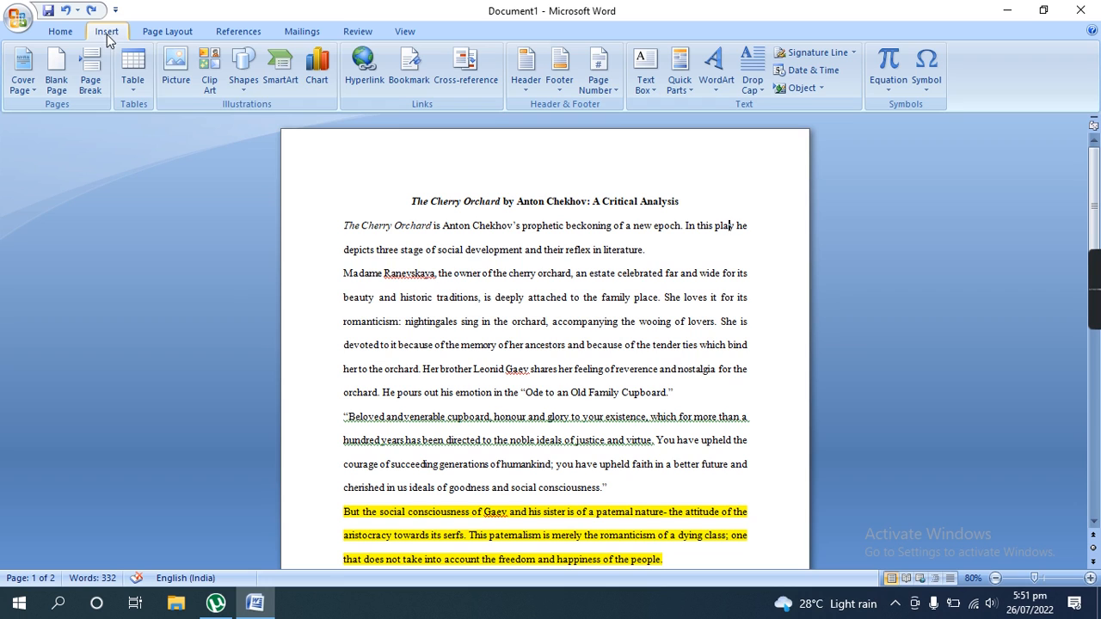
click(175, 78)
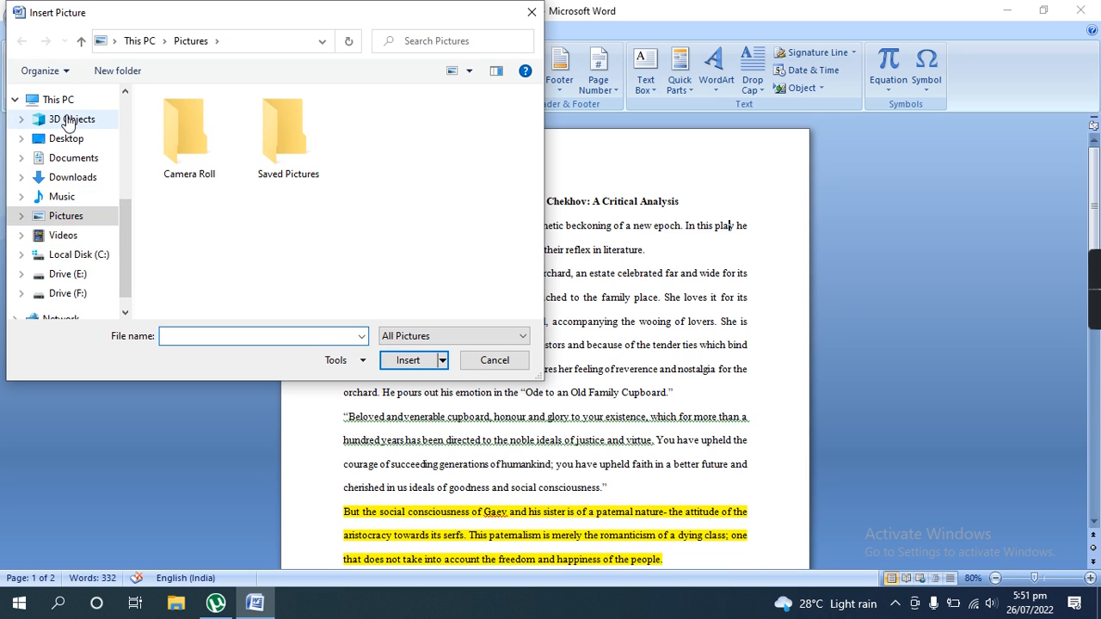
click(83, 276)
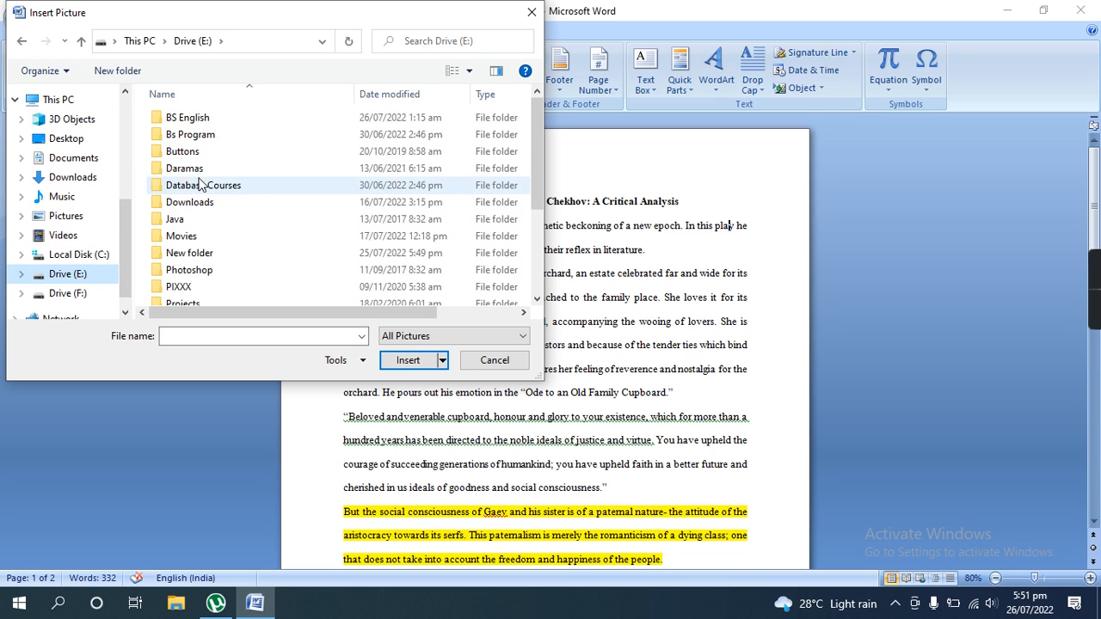
click(184, 286)
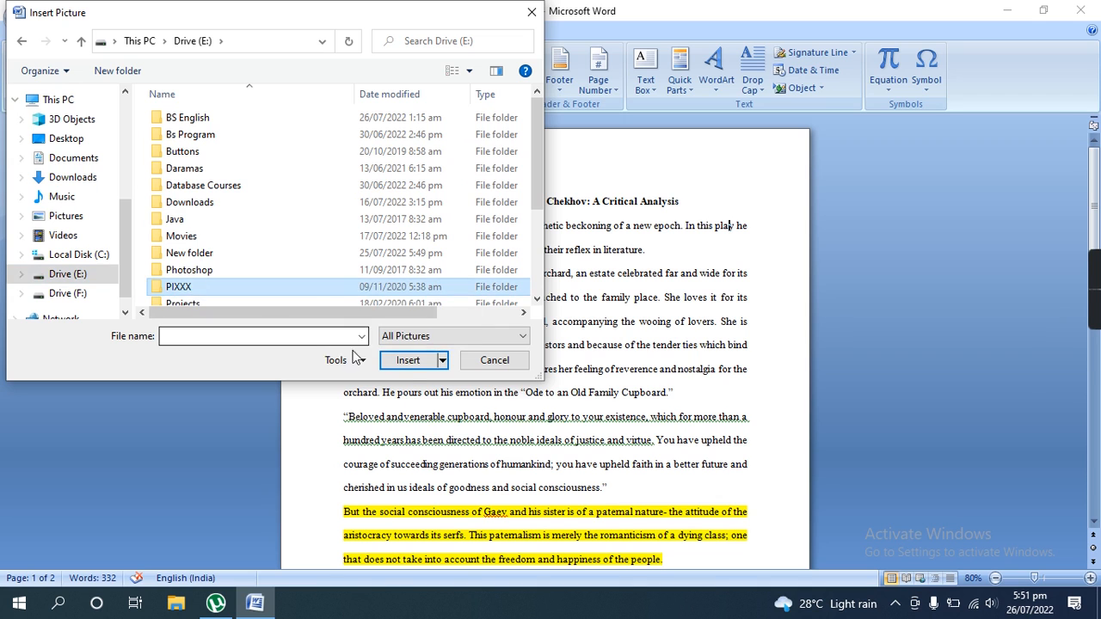
click(412, 359)
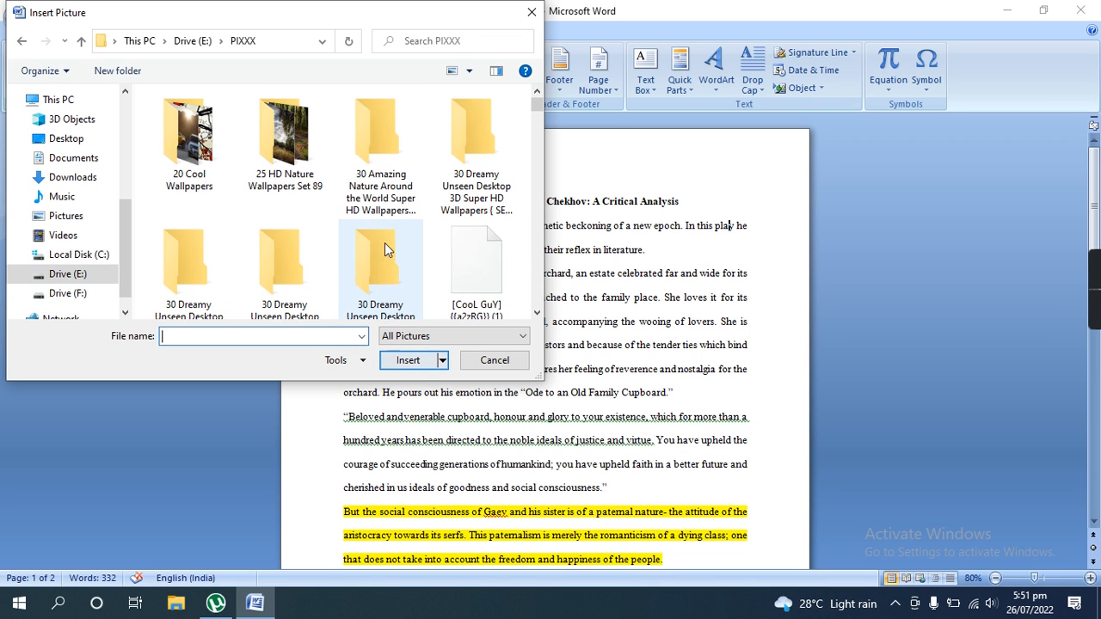
click(486, 275)
click(410, 362)
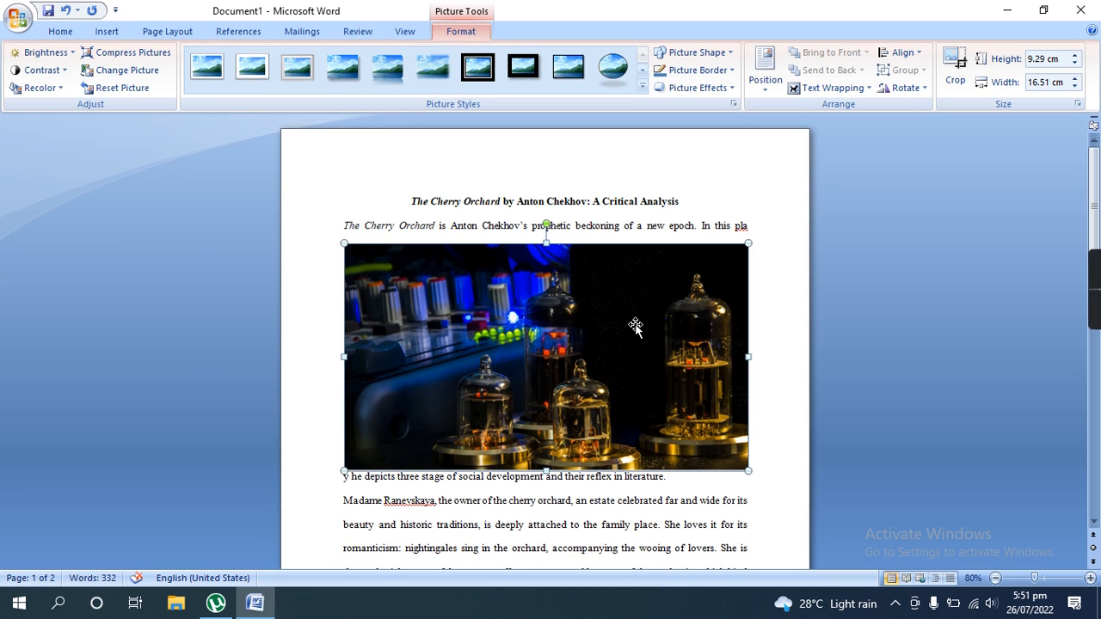
- Narrow the inserted picture to 10.92 cm wide and move it after "In this play he" in the text
drag(458, 271, 545, 258)
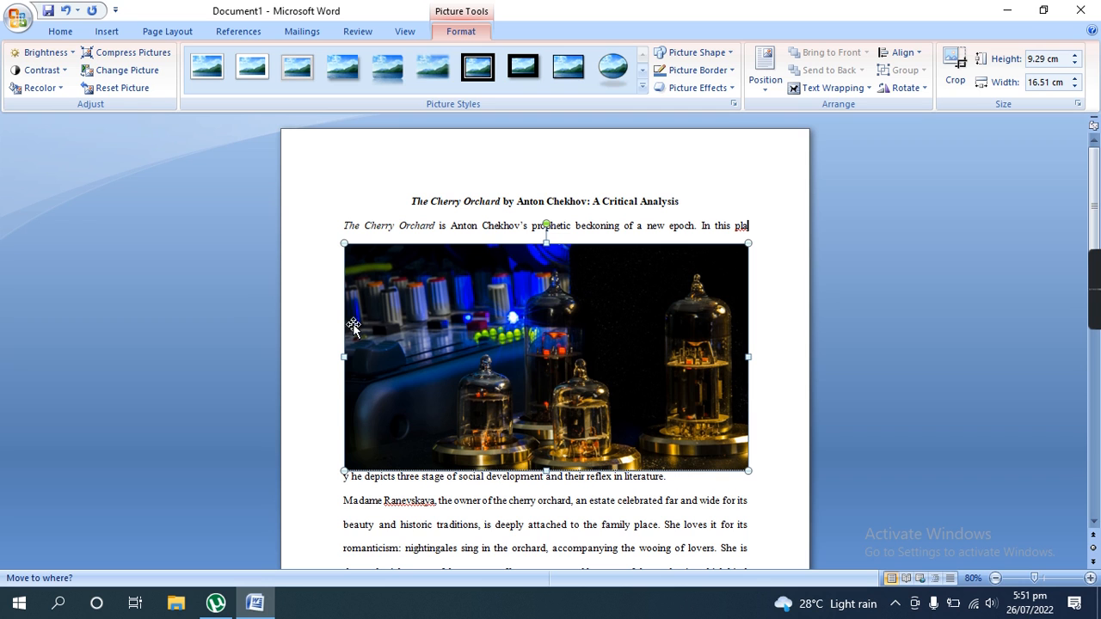
drag(343, 357, 480, 359)
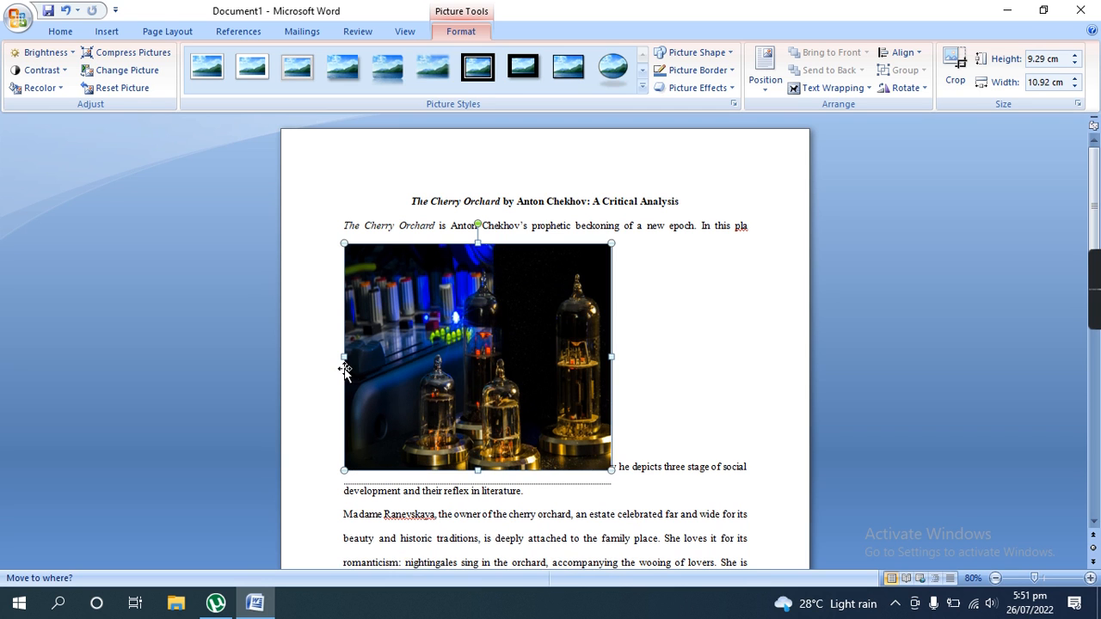
drag(633, 348, 634, 347)
drag(518, 347, 506, 184)
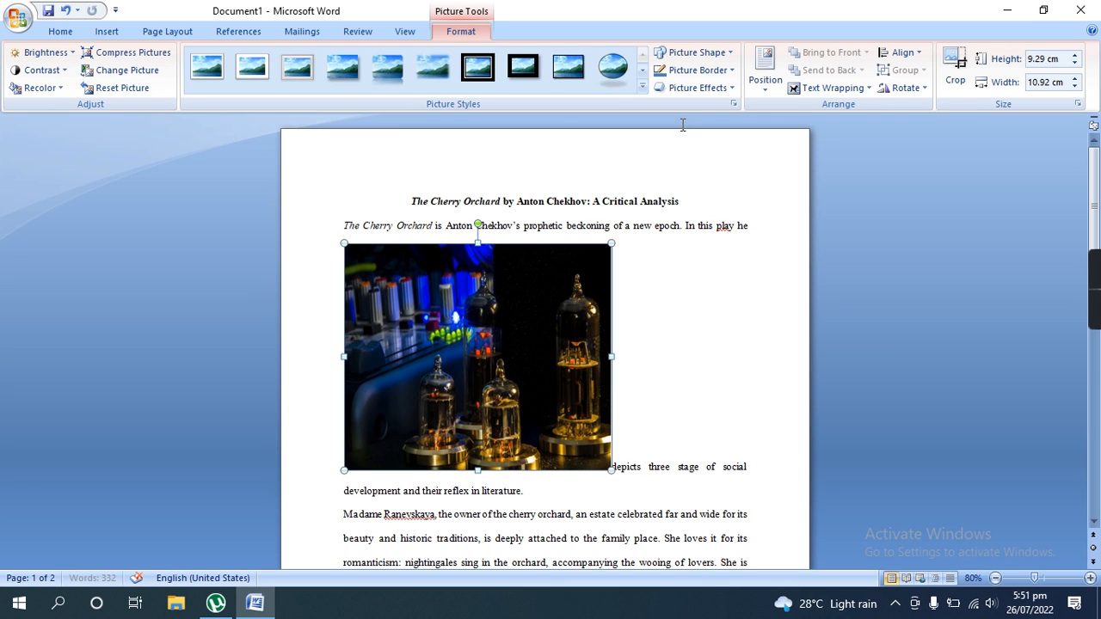
- Position the picture at the top left of the page with text wrapping around it
click(168, 34)
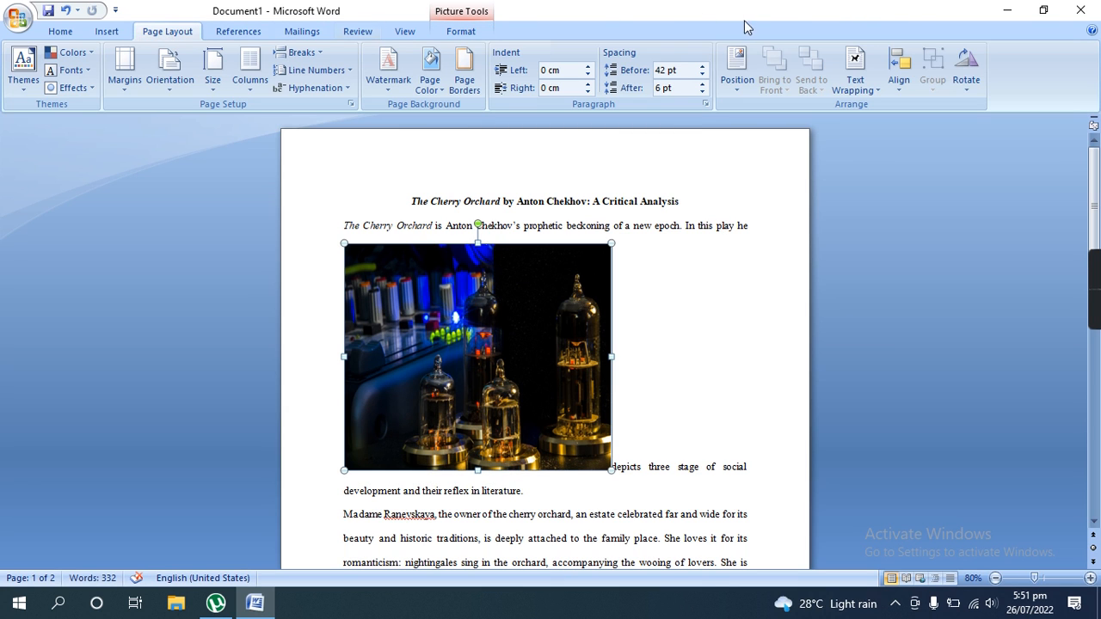
click(732, 85)
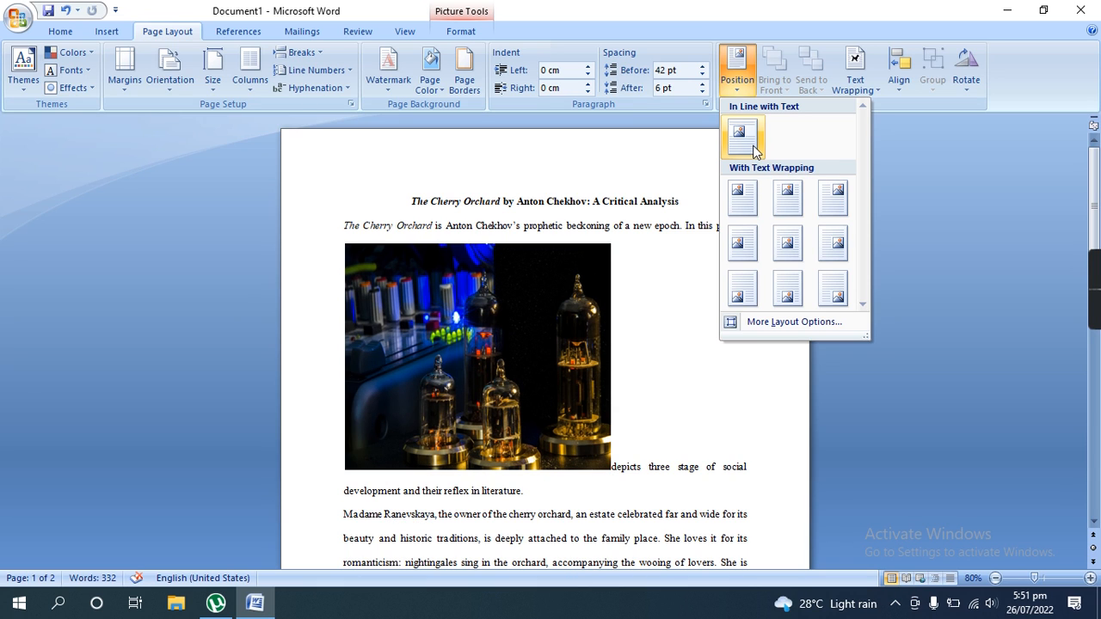
click(748, 197)
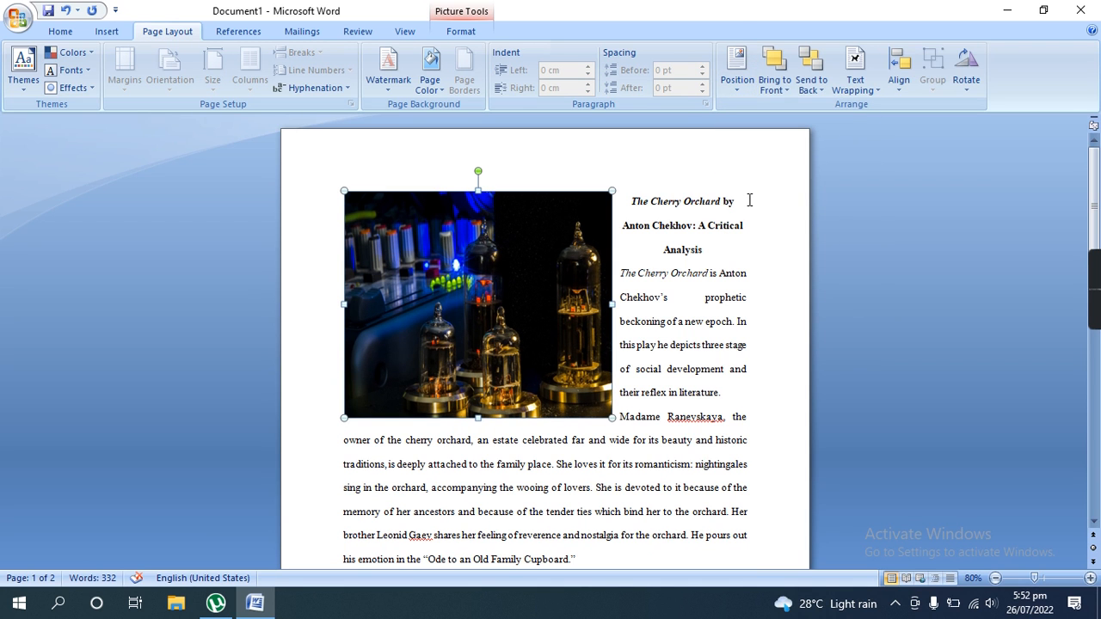
- Position the picture at the top center of the page, and change it to the top right with square text wrapping
click(739, 86)
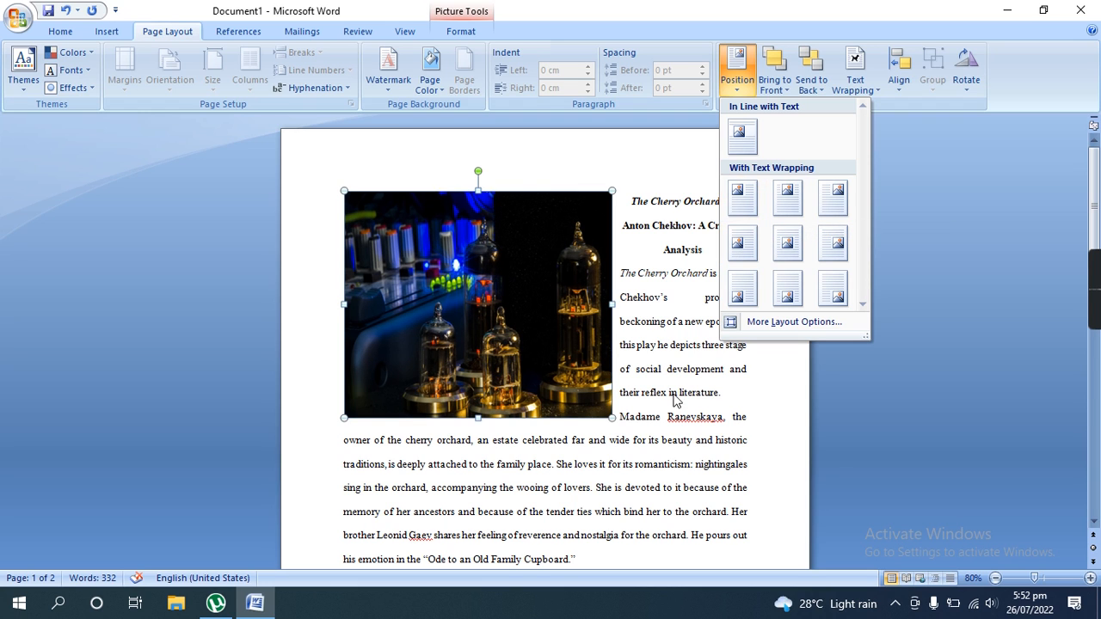
click(793, 204)
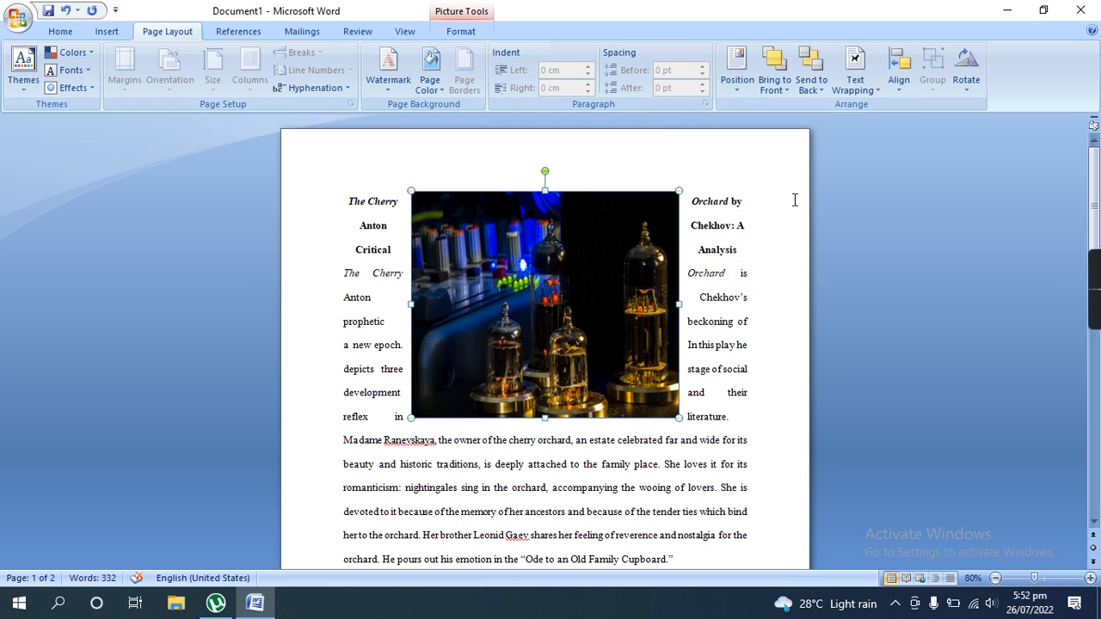
click(737, 75)
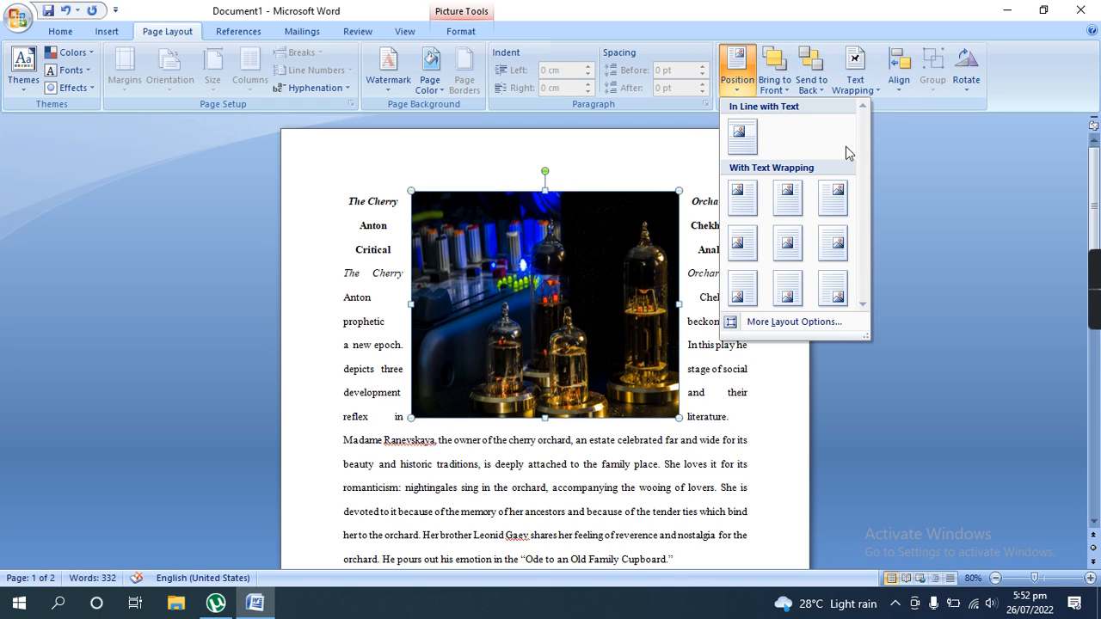
click(837, 203)
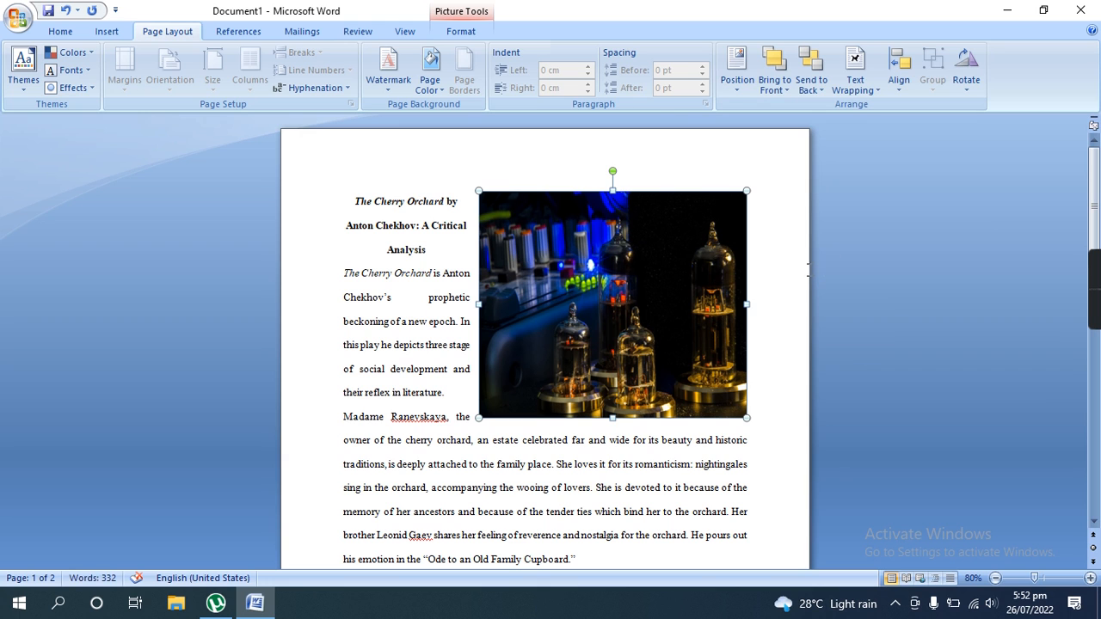
- Position the picture at the middle left of the page, and change it to the middle center with square text wrapping
click(737, 73)
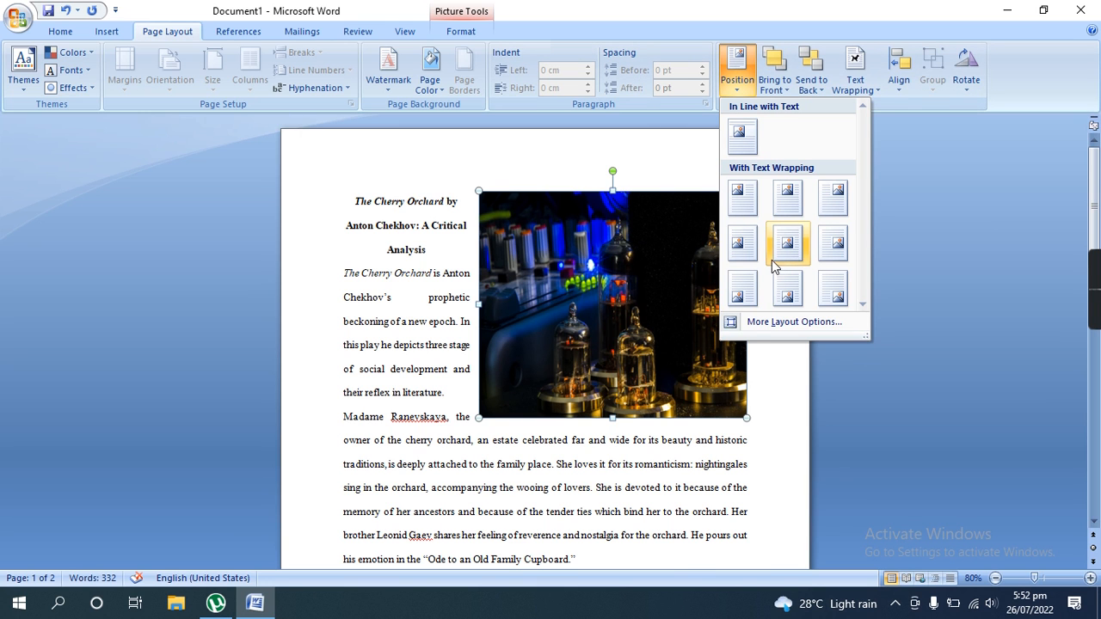
click(743, 244)
scroll(754, 275, down, 3)
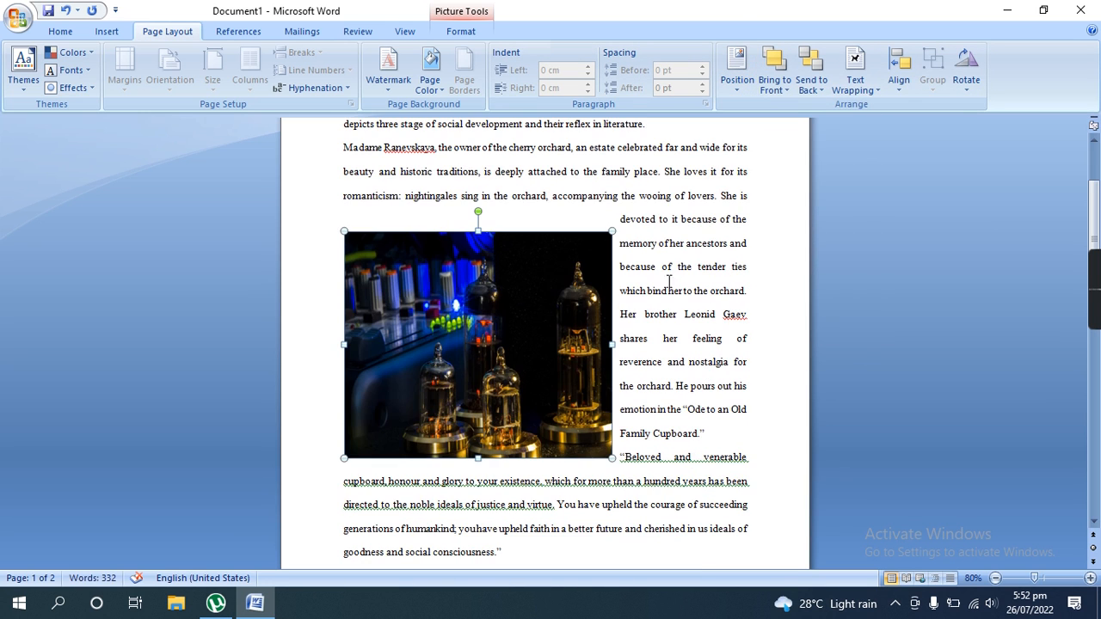
click(753, 90)
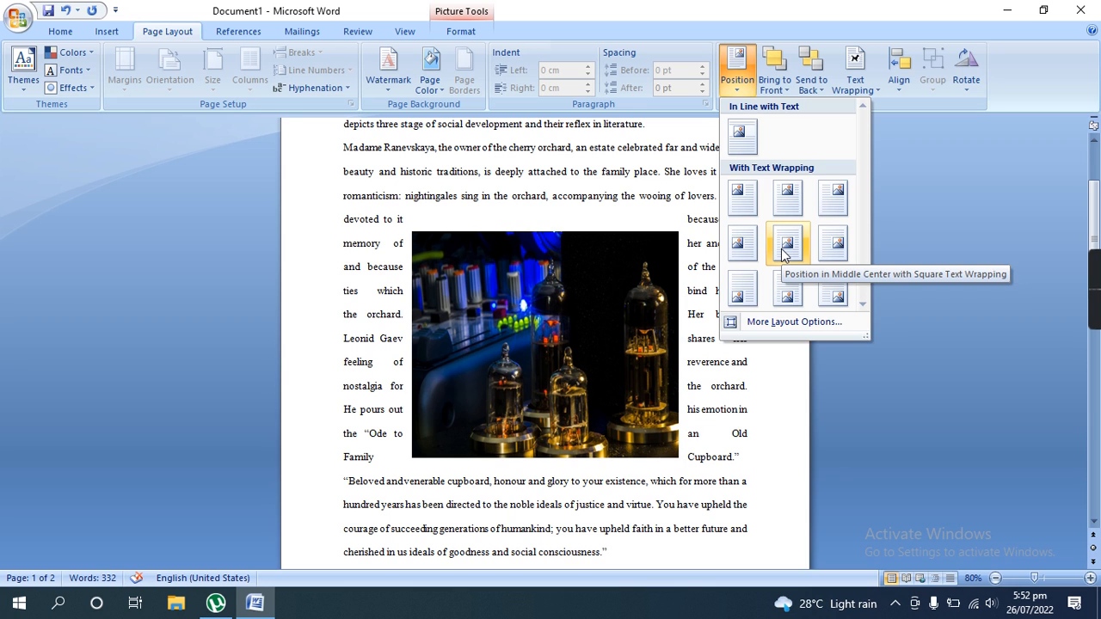
click(783, 247)
- Position the picture at the middle right of the page with square text wrapping
click(737, 73)
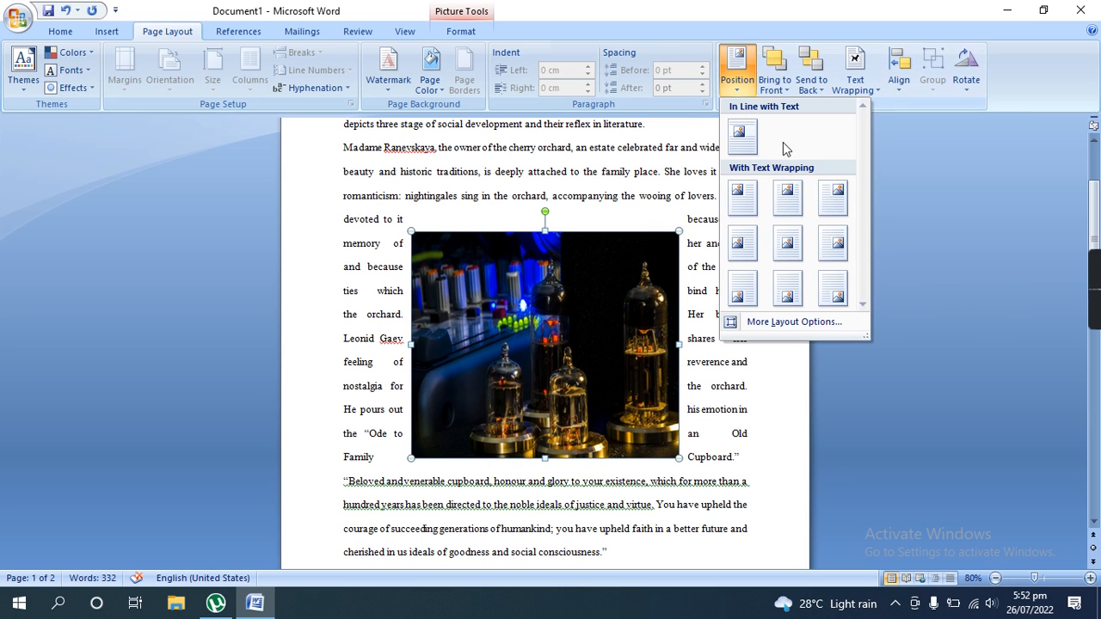
click(835, 249)
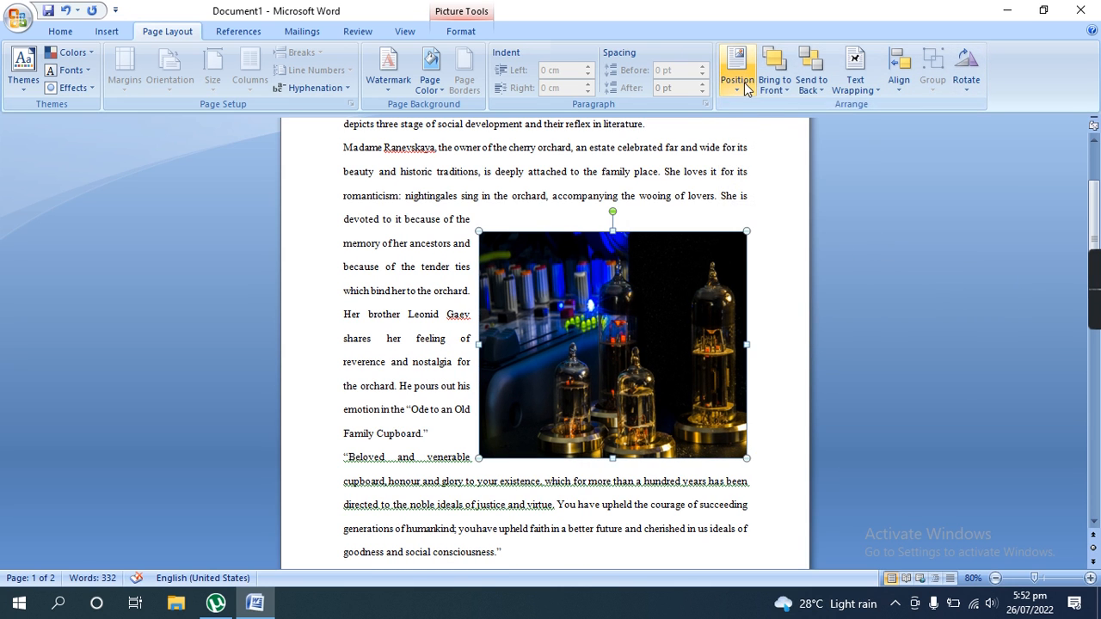
click(743, 84)
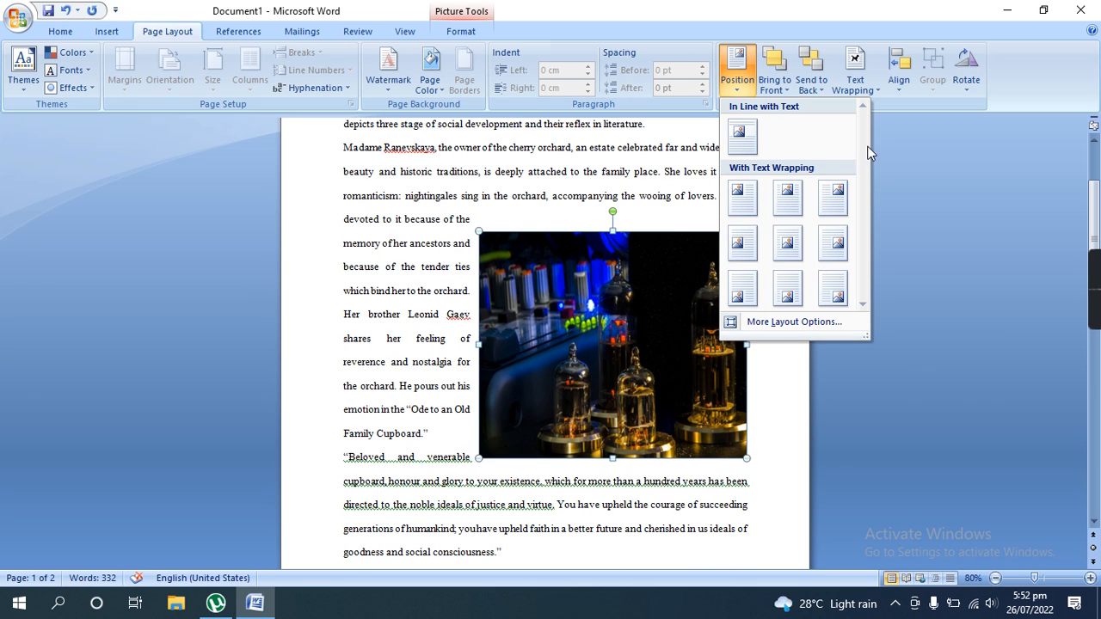
click(925, 148)
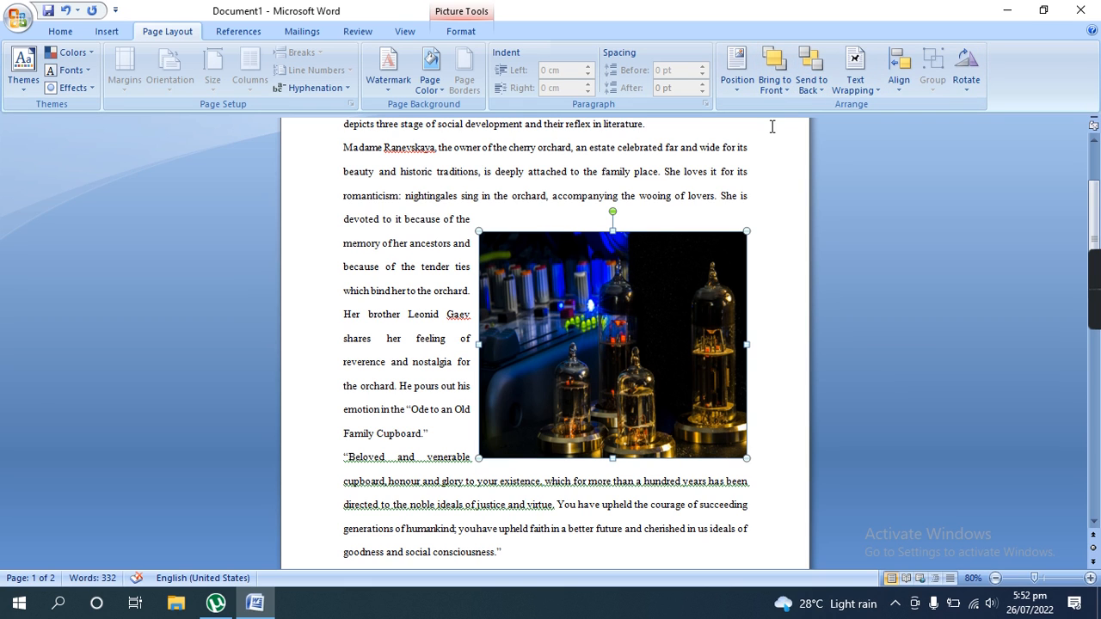
- Move the picture slightly up and to the right, beside the "romanticism: nightingales" line, and send it to the back
drag(632, 279, 703, 248)
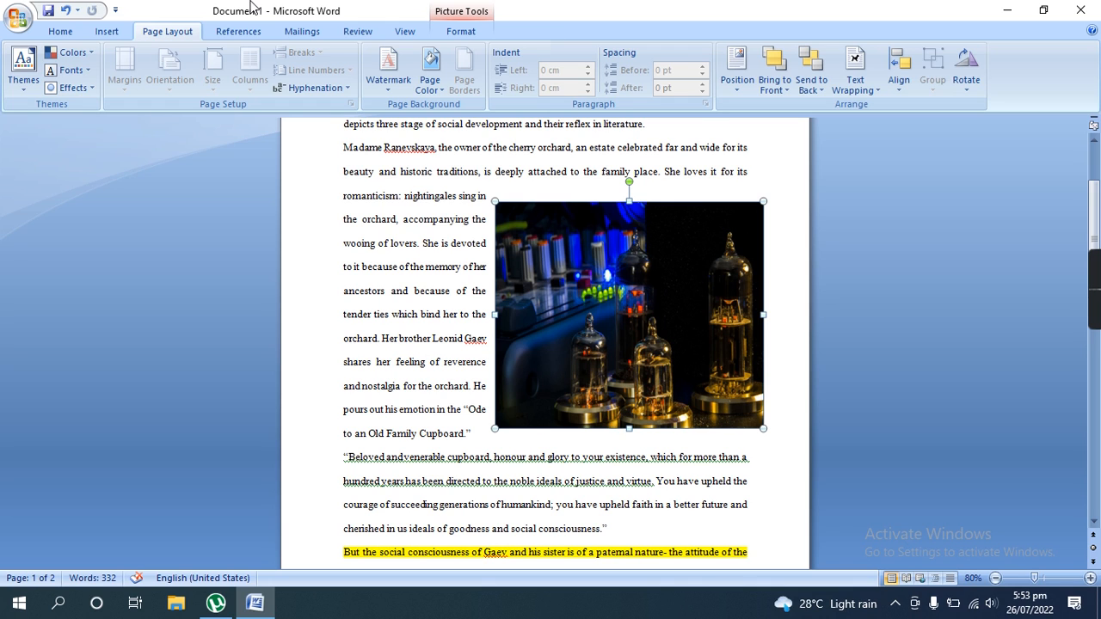
click(823, 65)
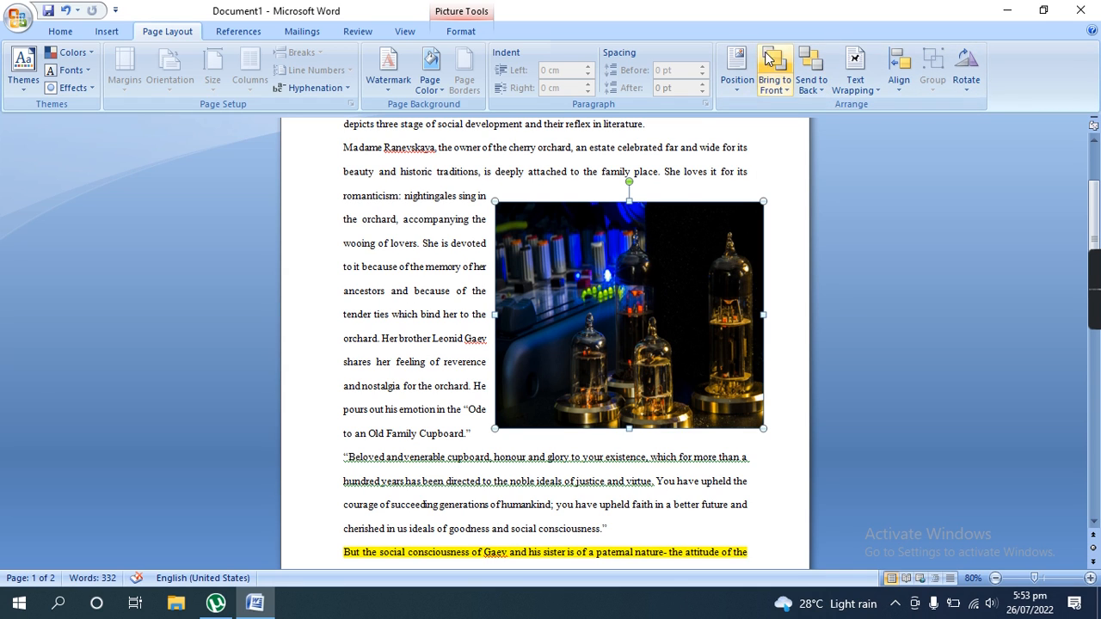
- Set the picture's text wrapping to In Line with Text
click(860, 84)
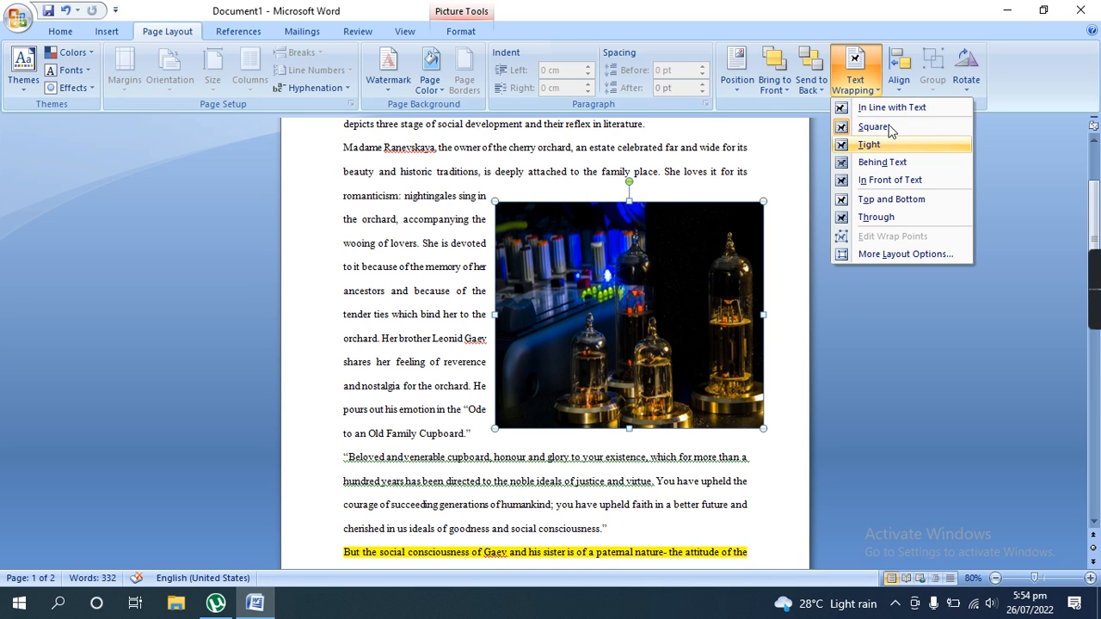
click(890, 109)
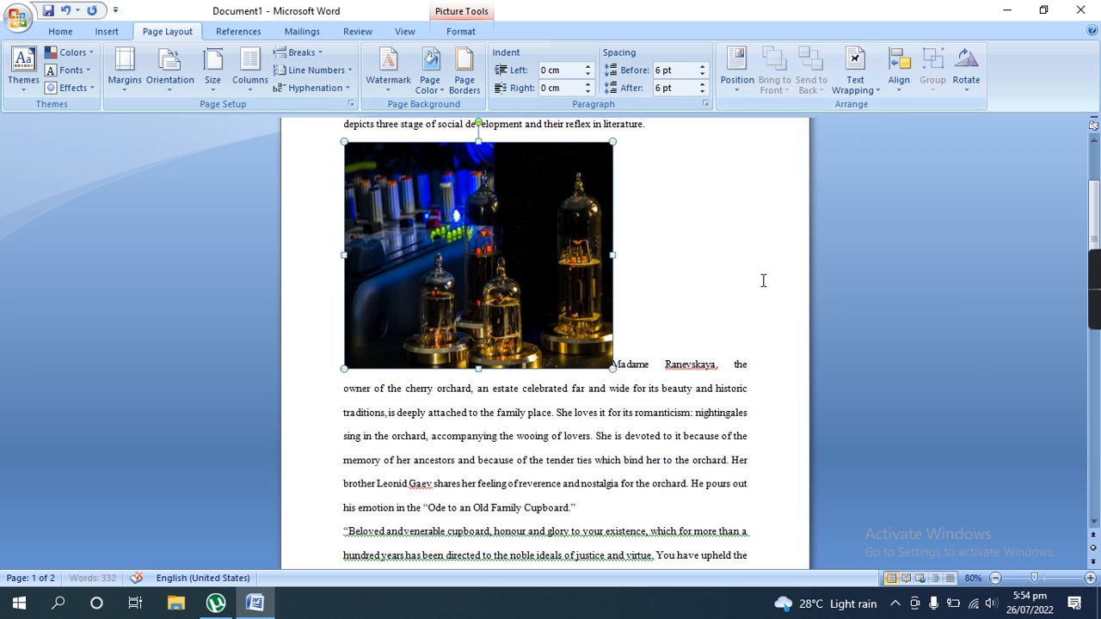
scroll(762, 275, up, 1)
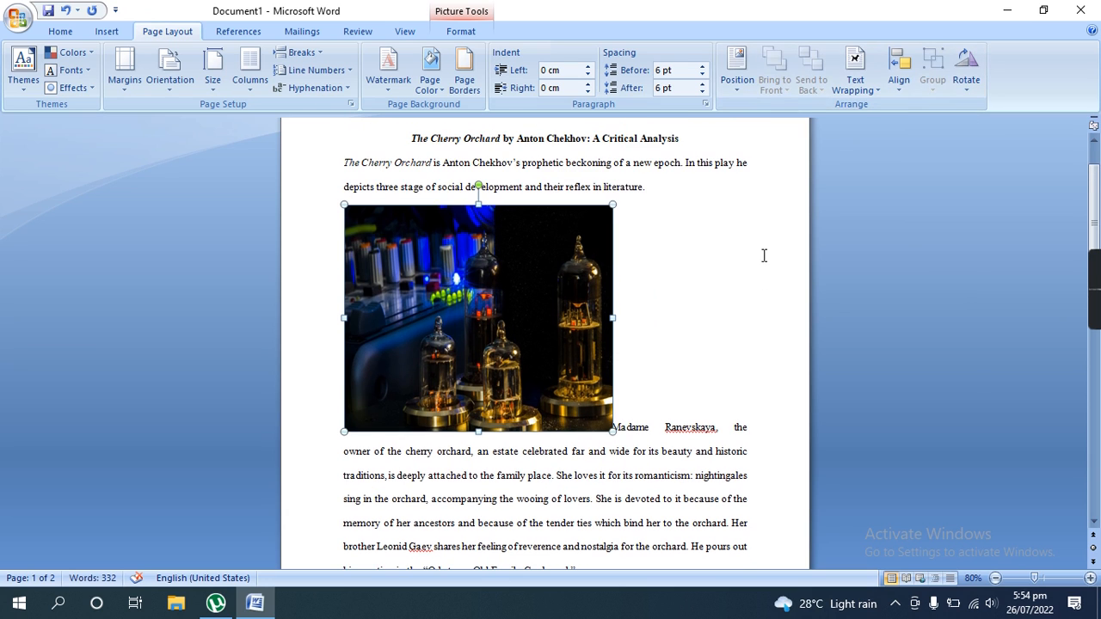
- Try Tight text wrapping on the picture, and set its wrapping to Behind Text
click(864, 91)
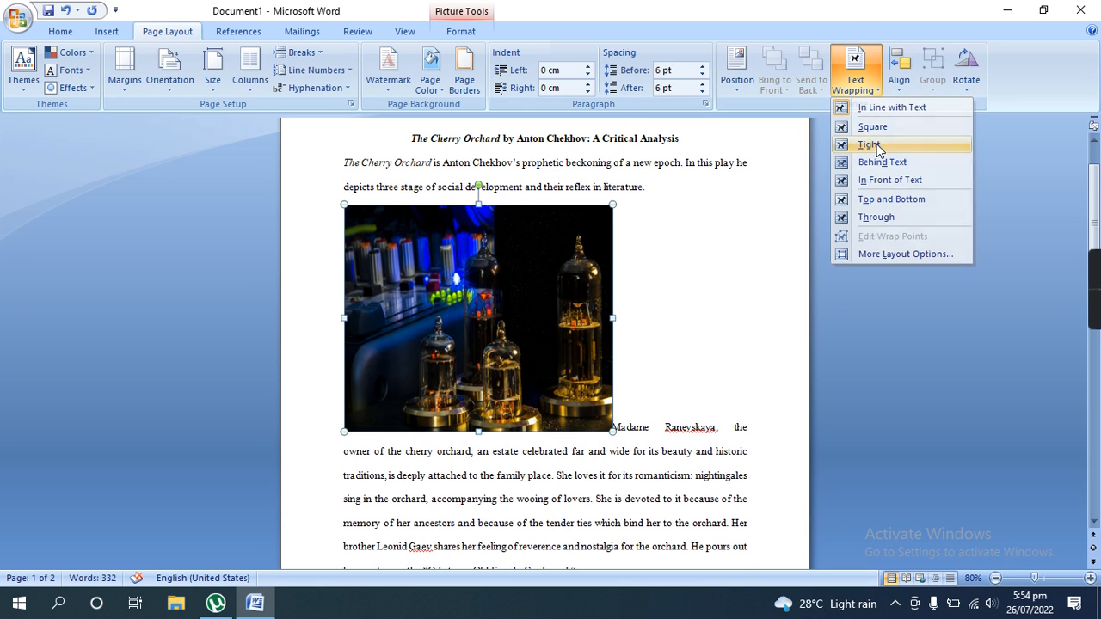
click(877, 146)
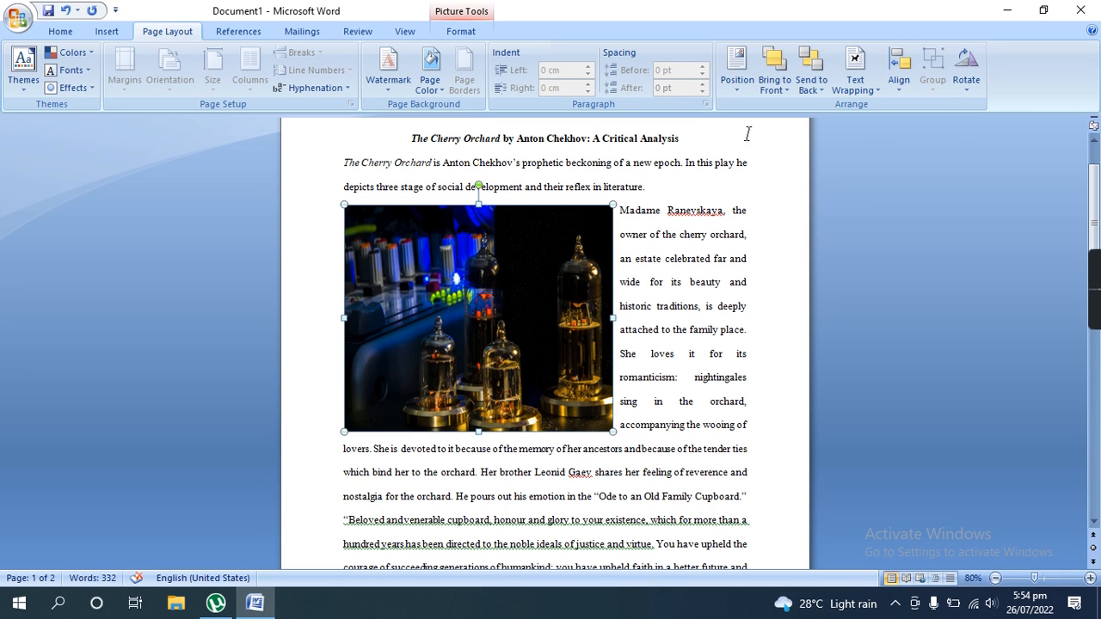
click(855, 71)
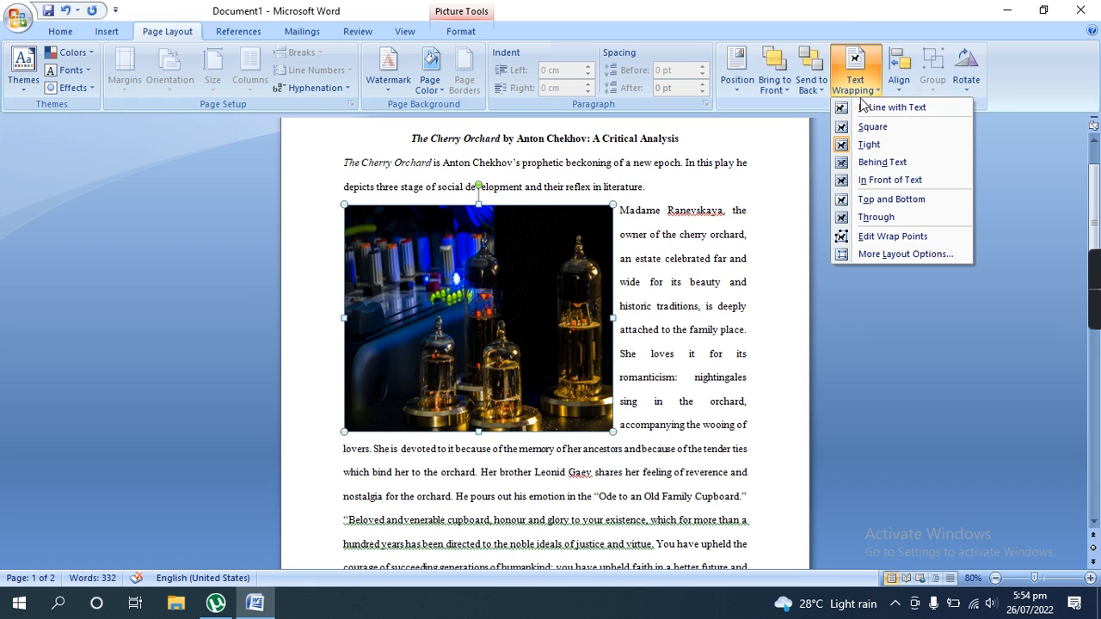
click(896, 164)
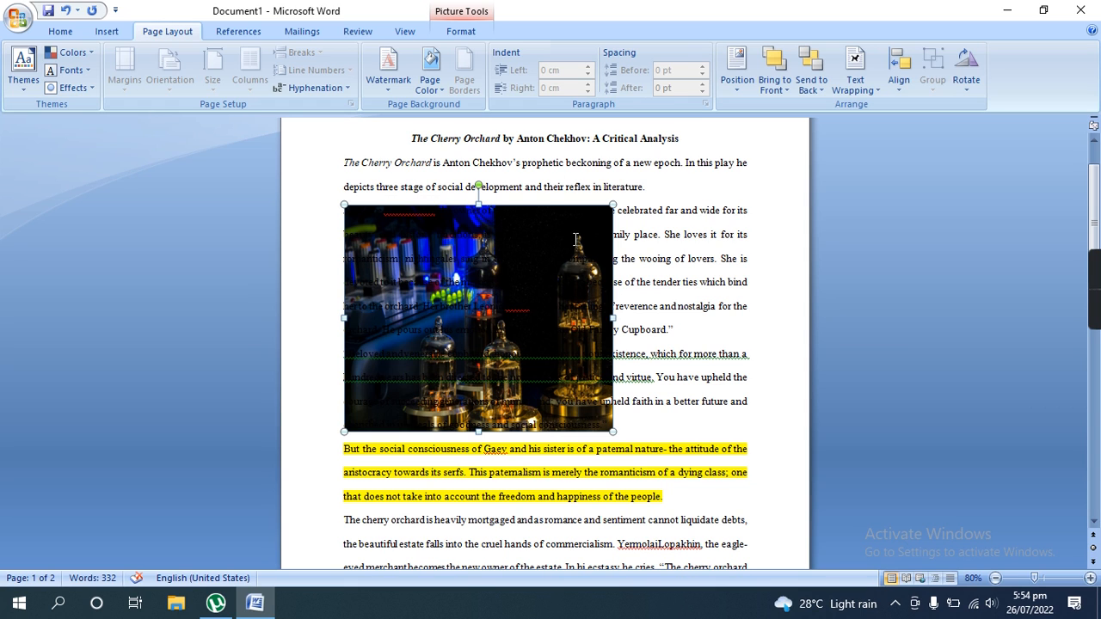
- Set the font color of the two paragraphs overlapping the picture, from "Madame Ranevskaya" to "social consciousness", to white
click(676, 250)
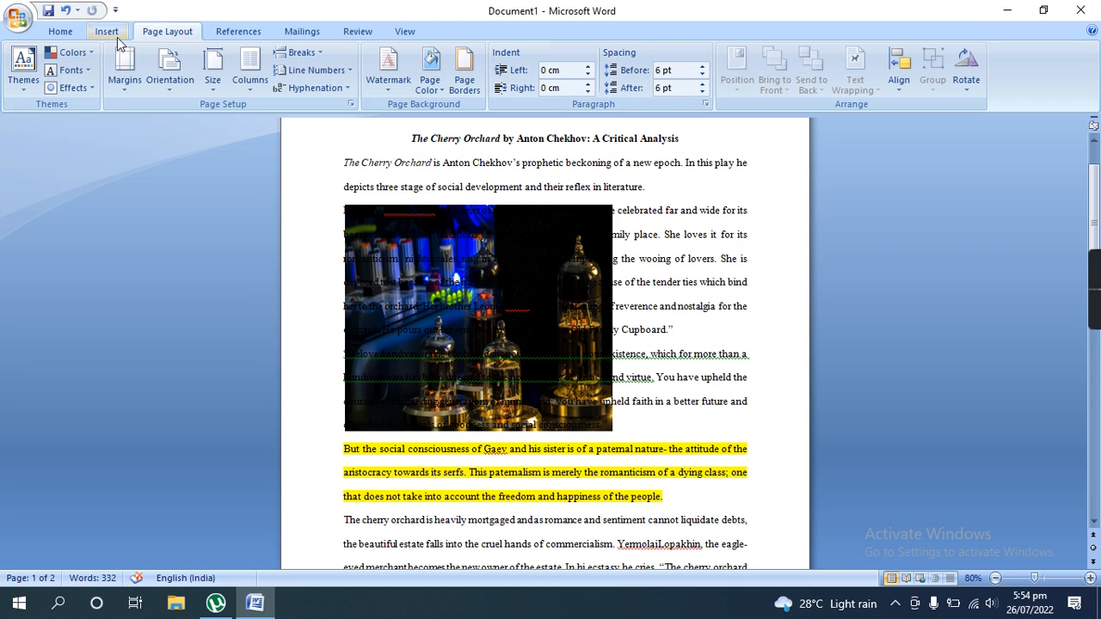
click(69, 35)
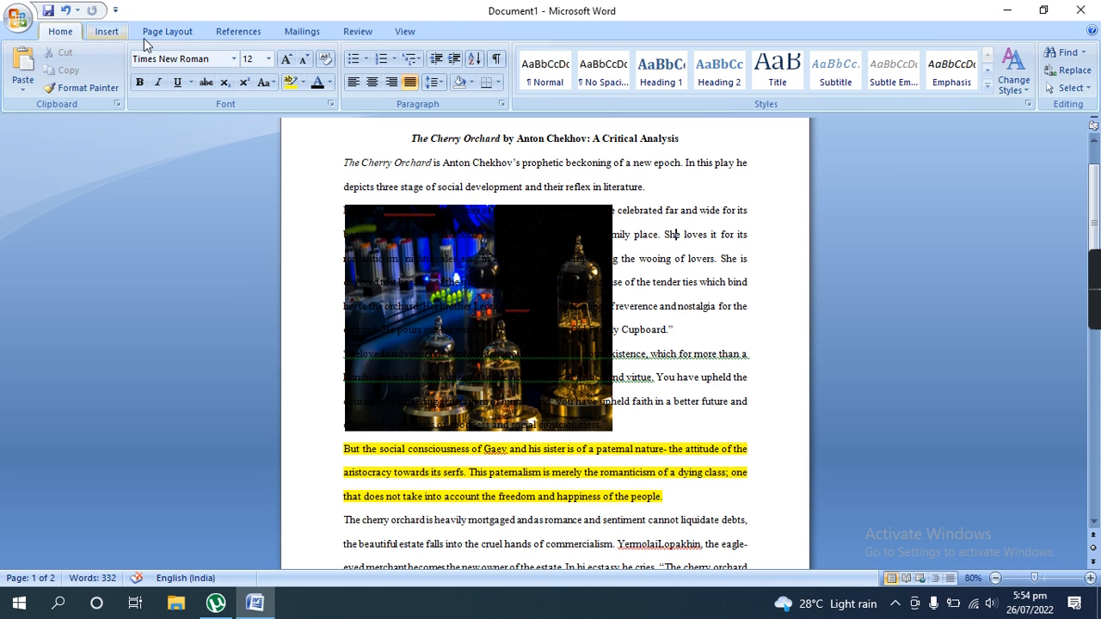
click(330, 83)
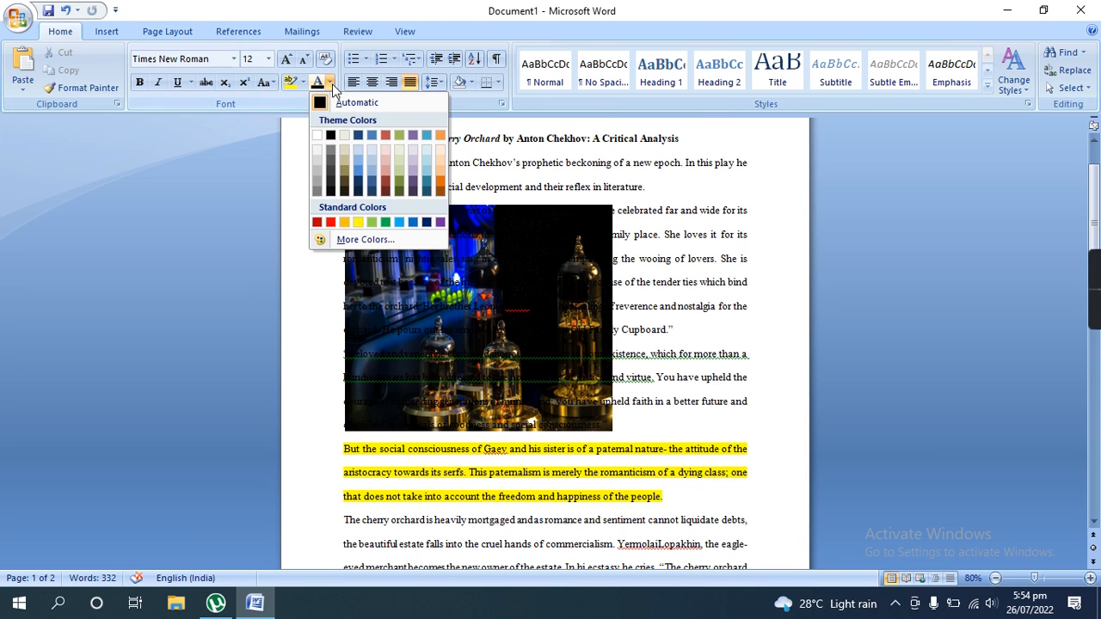
click(315, 138)
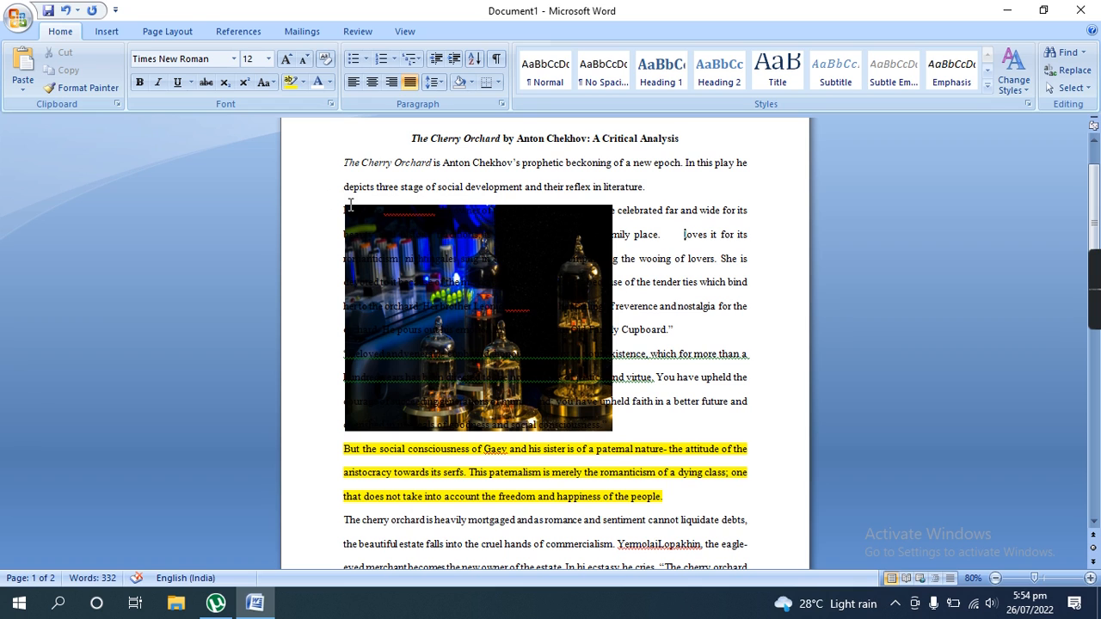
drag(345, 206, 623, 423)
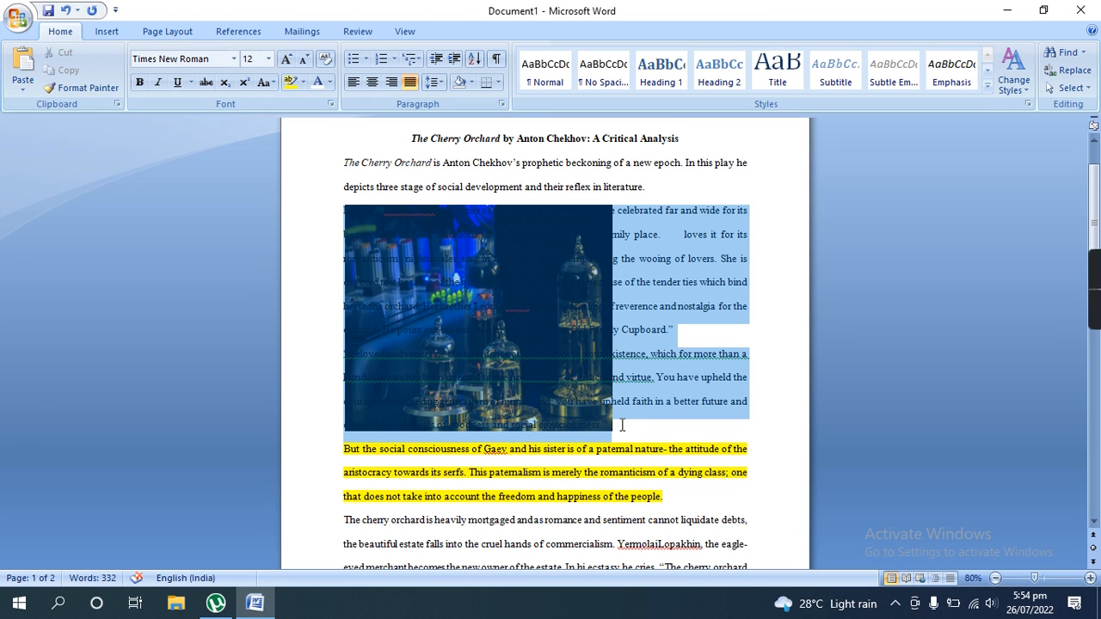
click(331, 86)
click(317, 134)
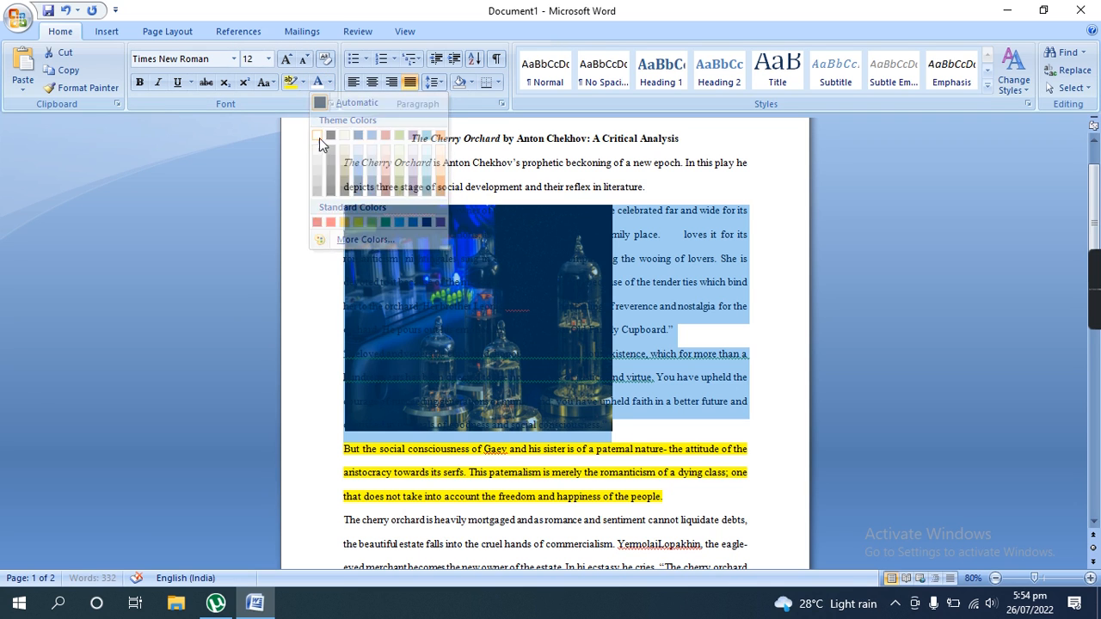
click(748, 238)
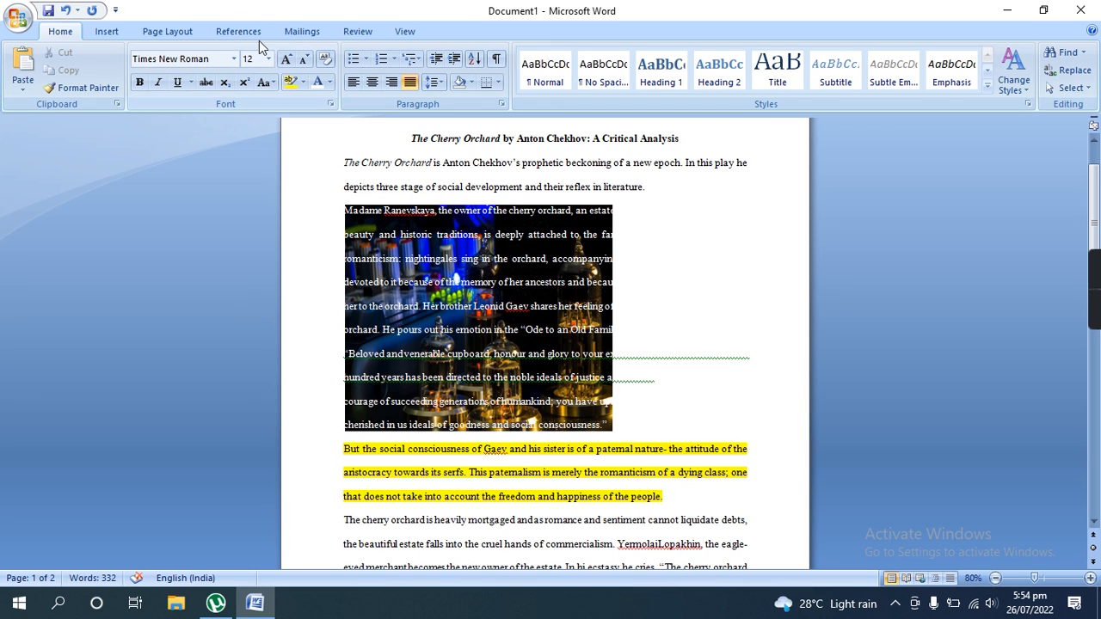
- Move part of the white text, beginning with "and virtue. You have upheld", to follow "Ode to an Old" over the picture
click(184, 33)
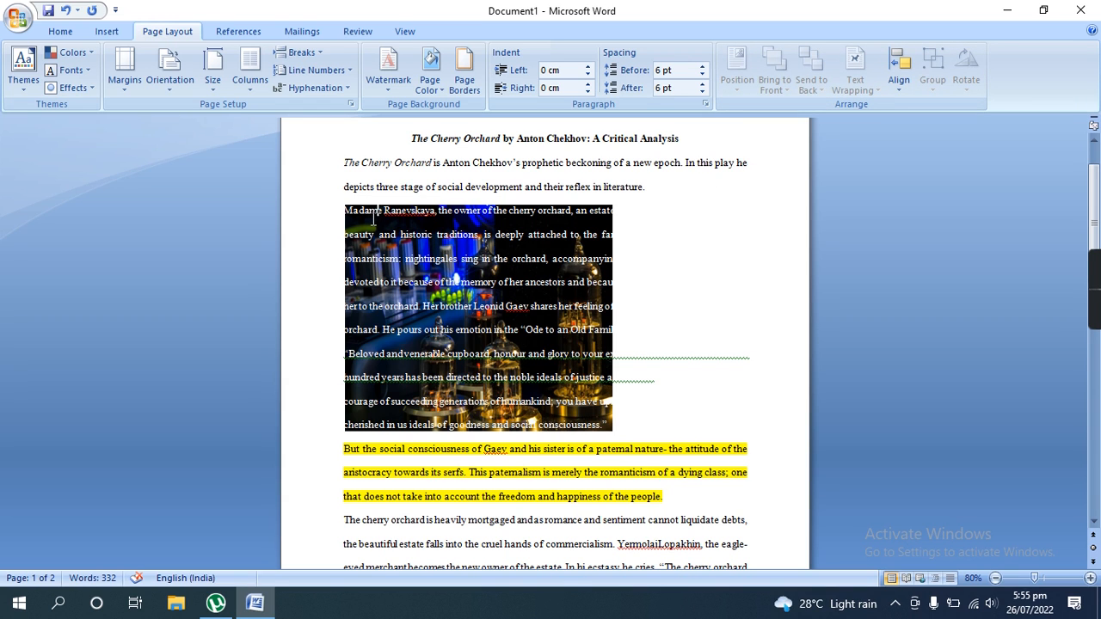
drag(351, 213, 614, 427)
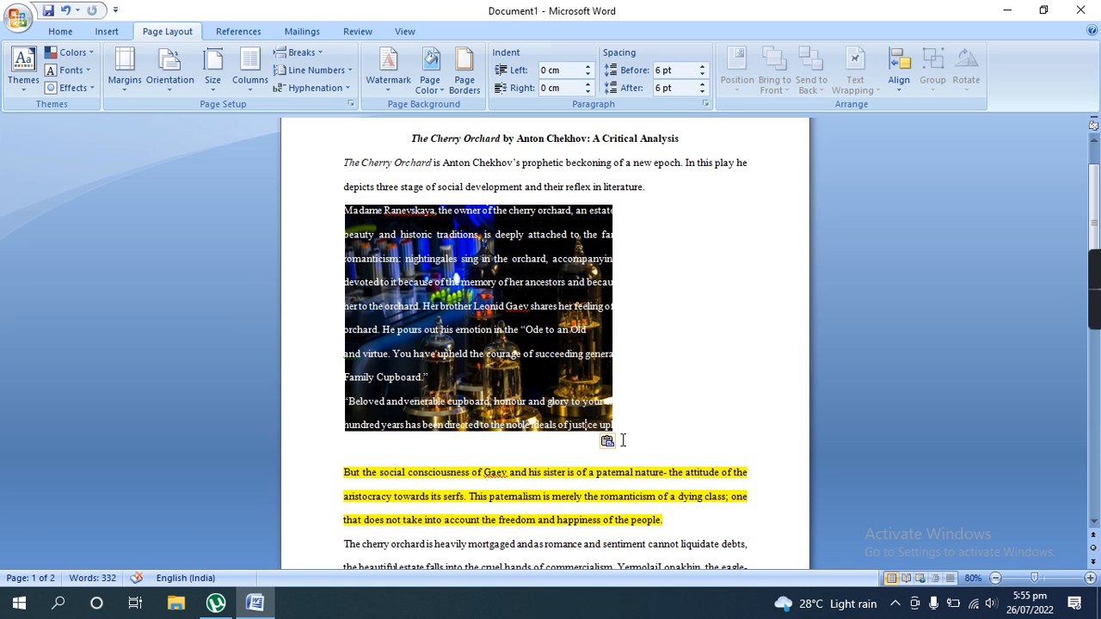
- Raise the picture with Bring to Front and Bring Forward, and bring it in front of the text
click(583, 300)
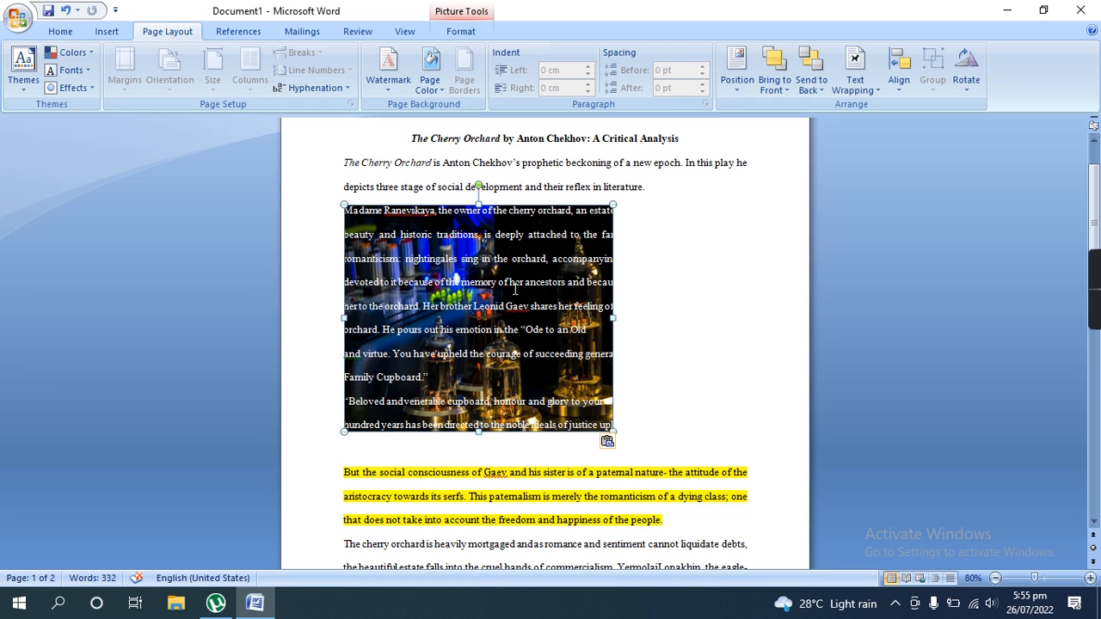
click(775, 87)
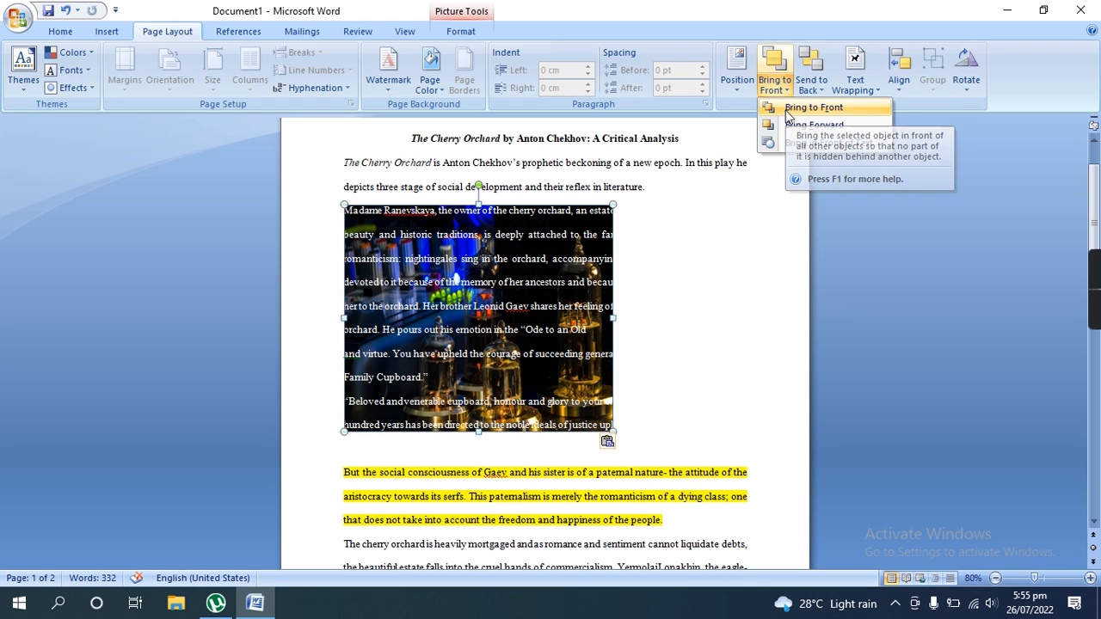
click(789, 112)
click(775, 86)
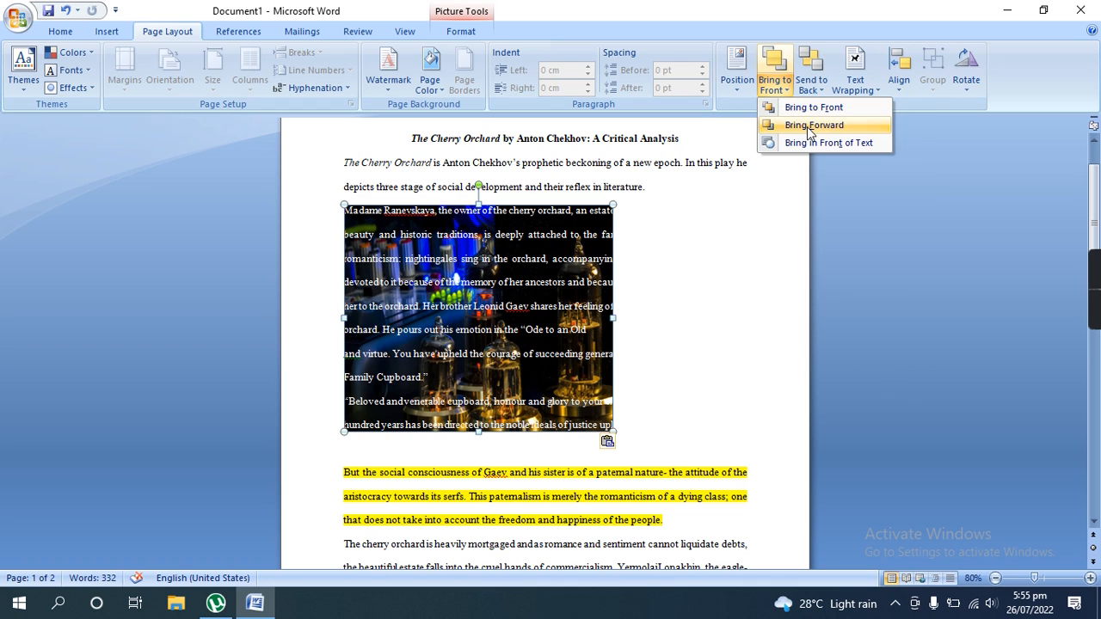
click(808, 127)
click(775, 86)
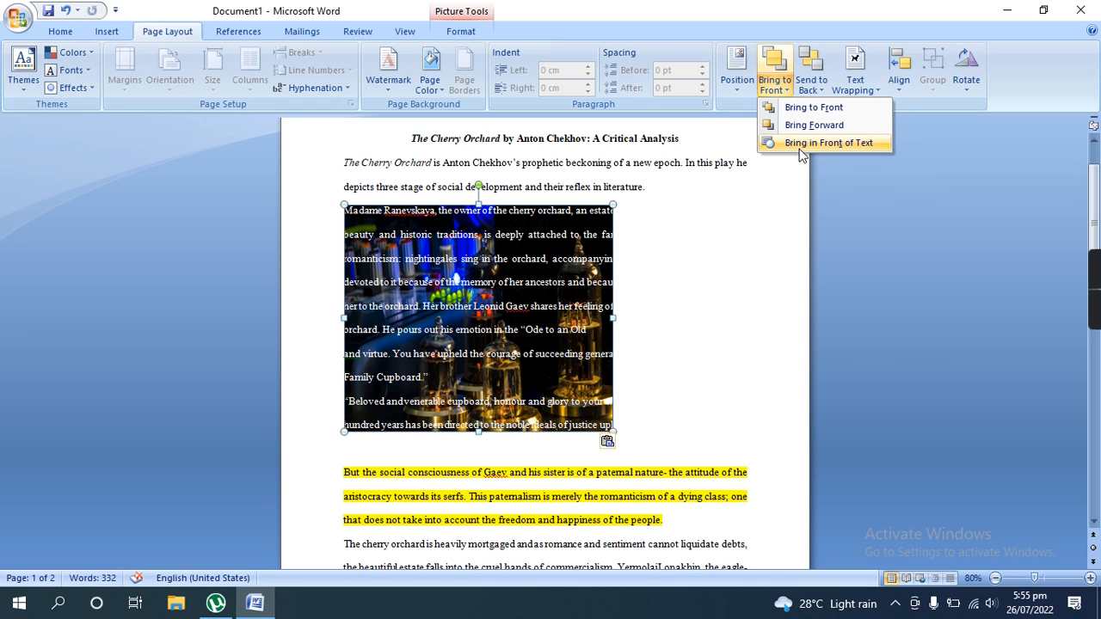
click(801, 148)
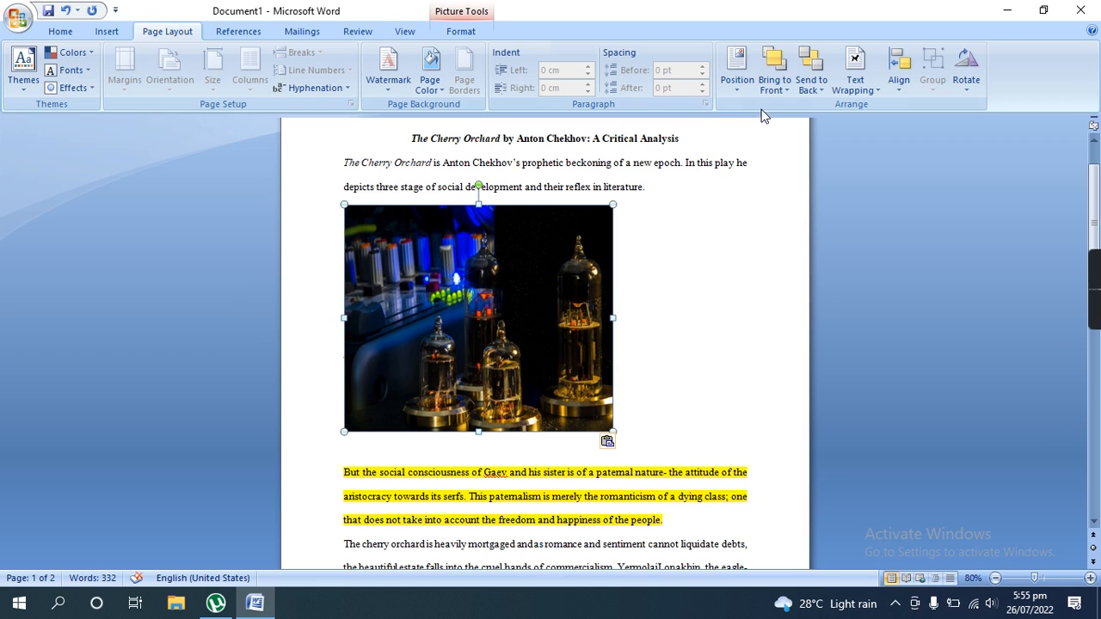
- Set the picture's text wrapping to Top and Bottom
click(855, 101)
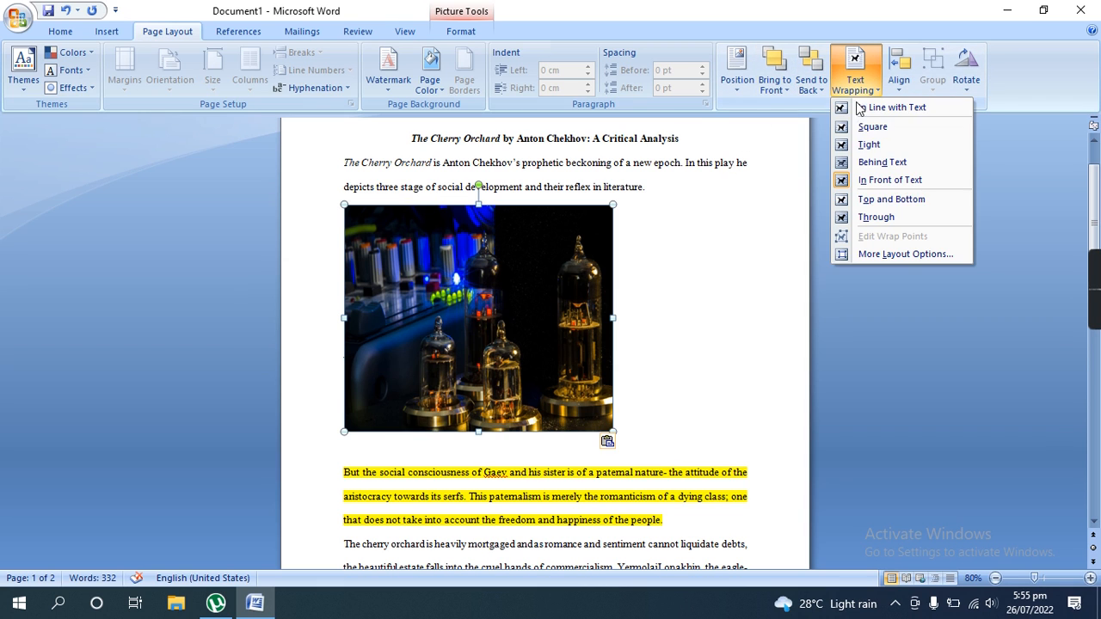
click(875, 199)
click(853, 84)
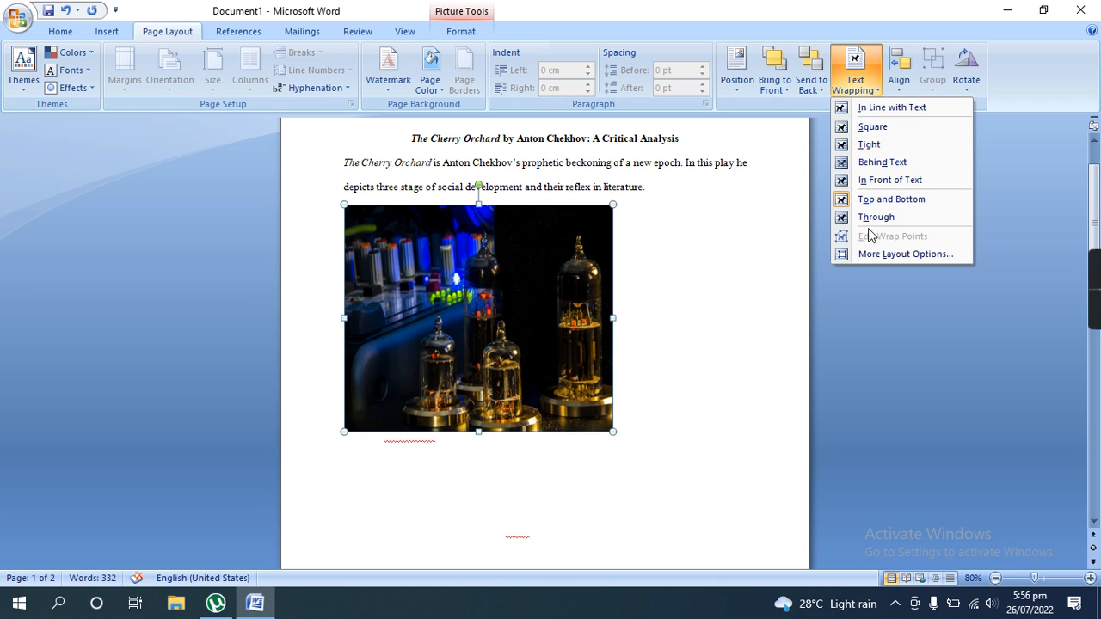
click(737, 258)
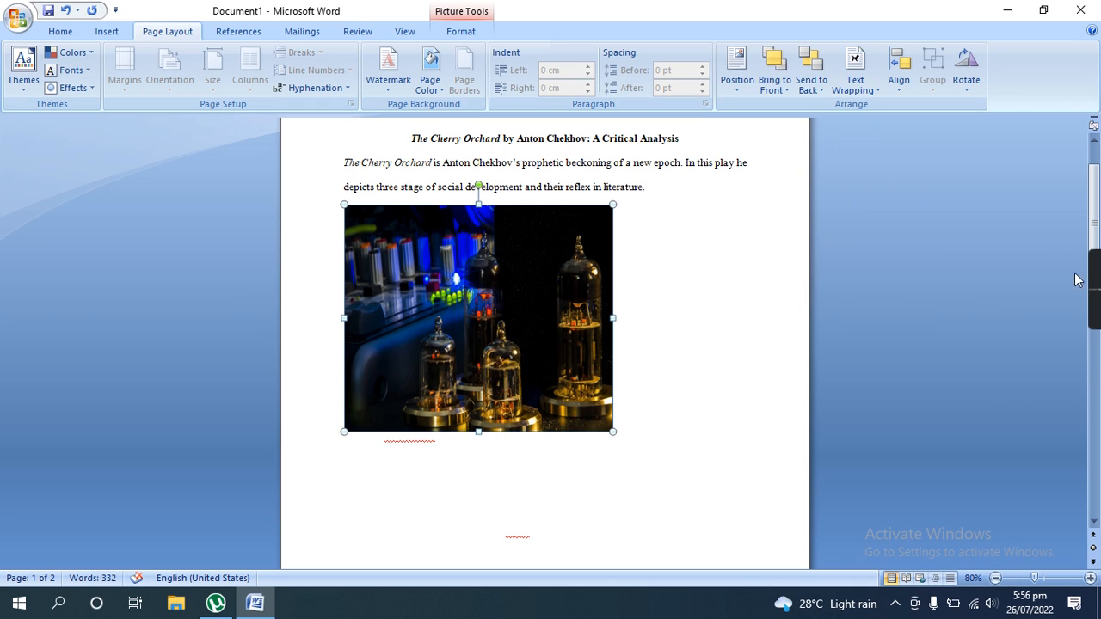